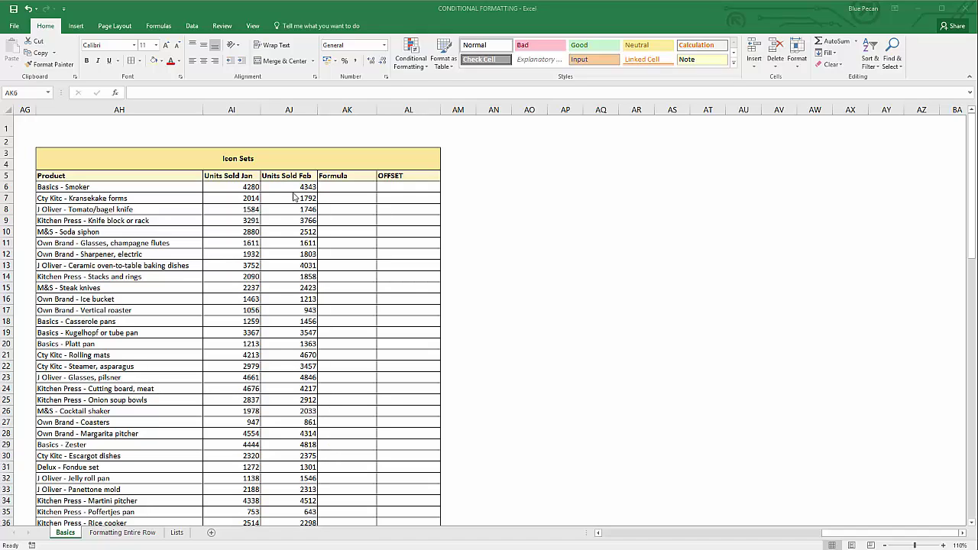
Start a custom icon set rule for the Units Sold Feb values in AJ6:AJ43, using the three coloured arrows style
left_click(293, 189)
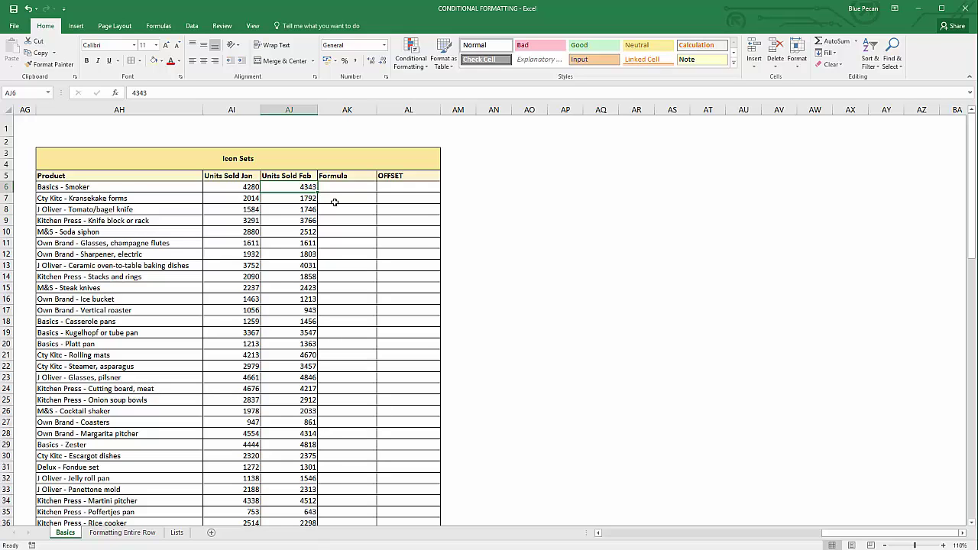
key("ctrl+shift+Down")
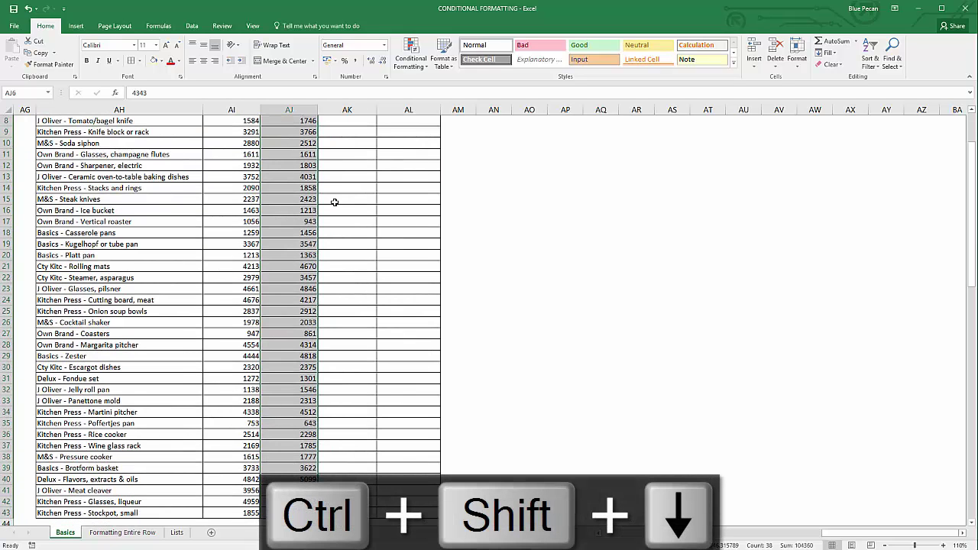
scroll(501, 156, "up", 3)
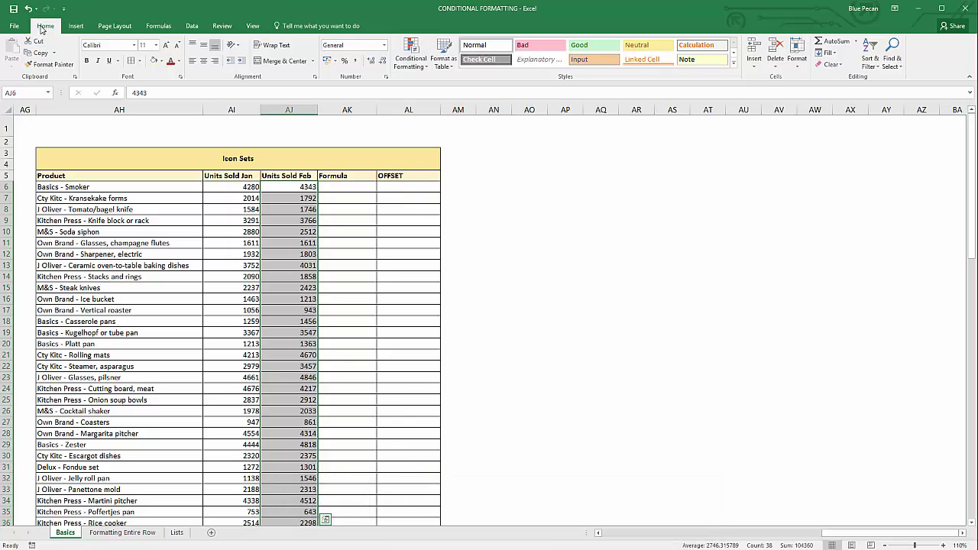
left_click(410, 57)
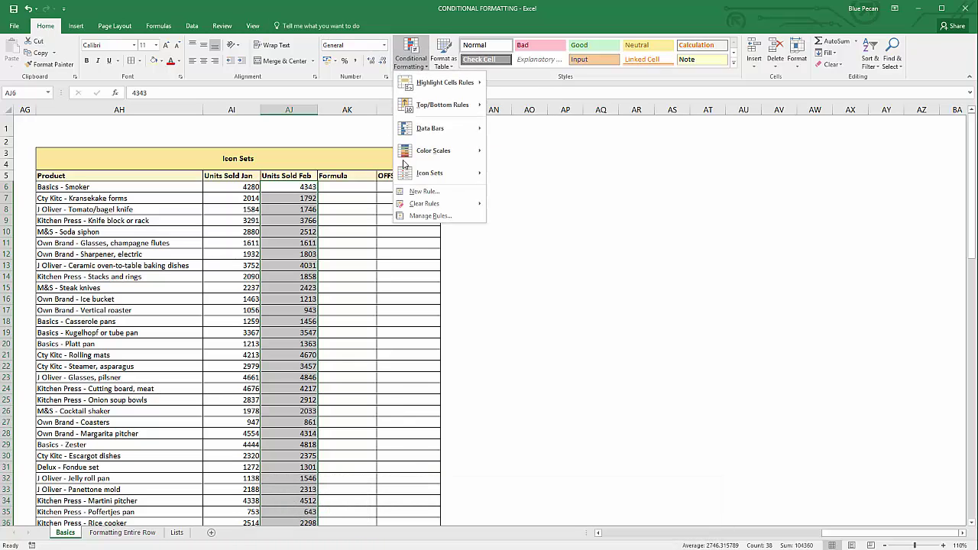
mouse_move(429, 173)
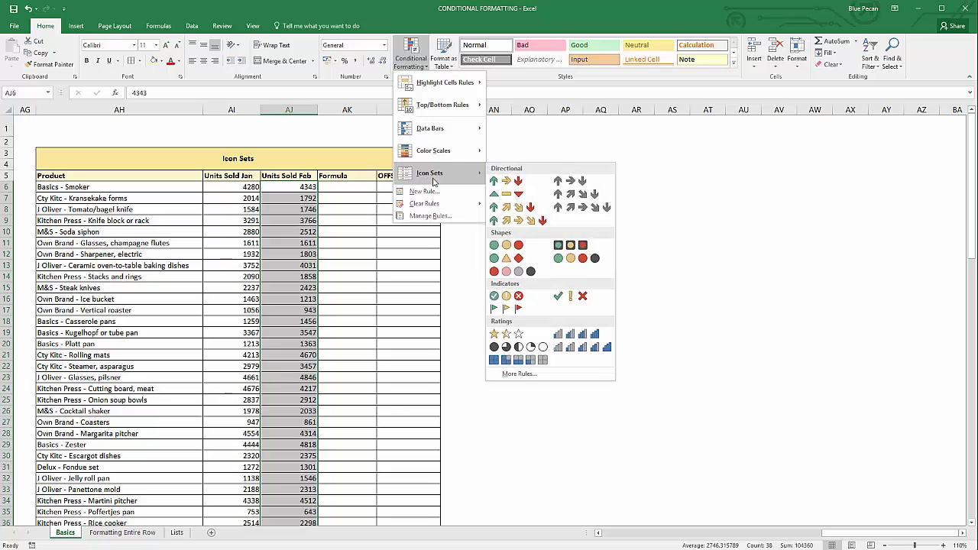
left_click(525, 377)
left_click(587, 361)
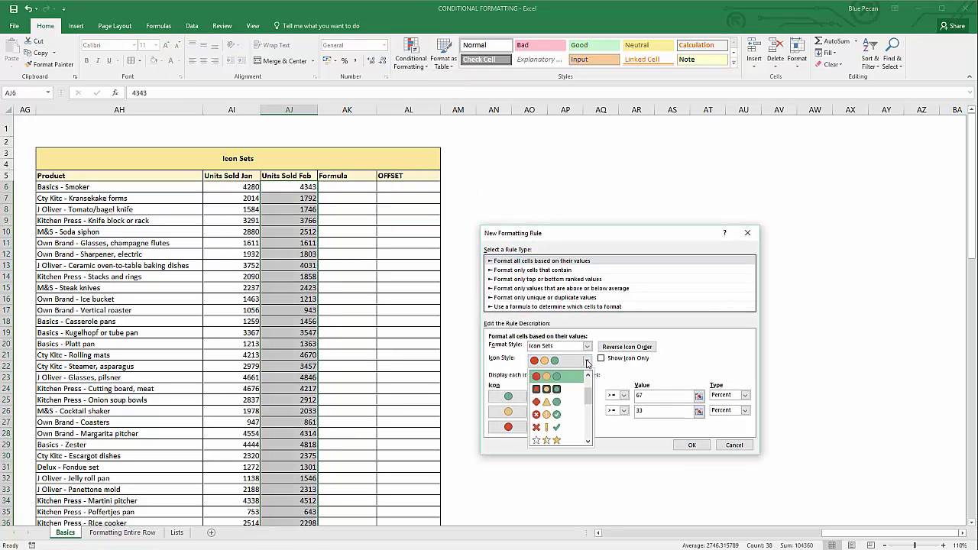
scroll(588, 389, "up", 1)
left_click(567, 376)
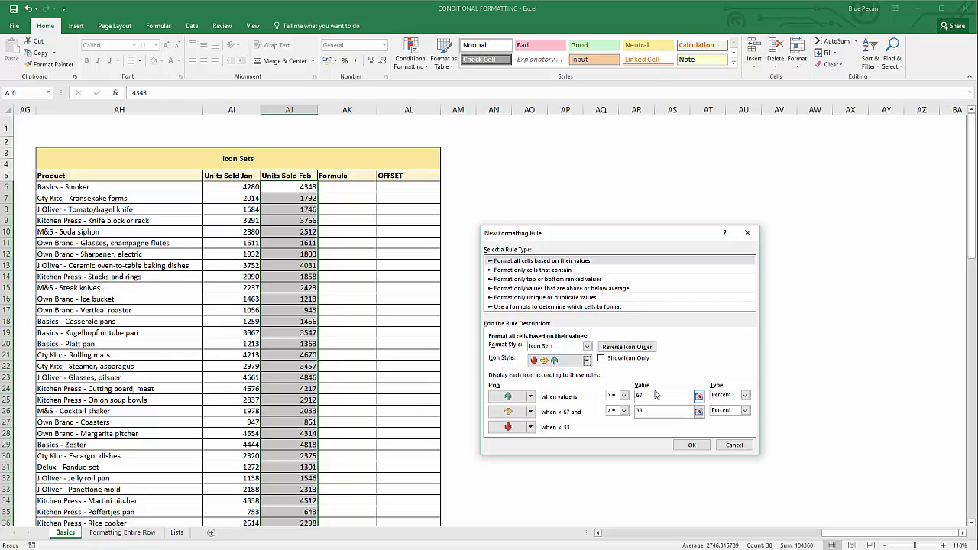
Set both icon thresholds to type Number and the green arrow's comparison to greater than (>)
left_click(745, 395)
left_click(733, 404)
left_click(744, 410)
left_click(740, 420)
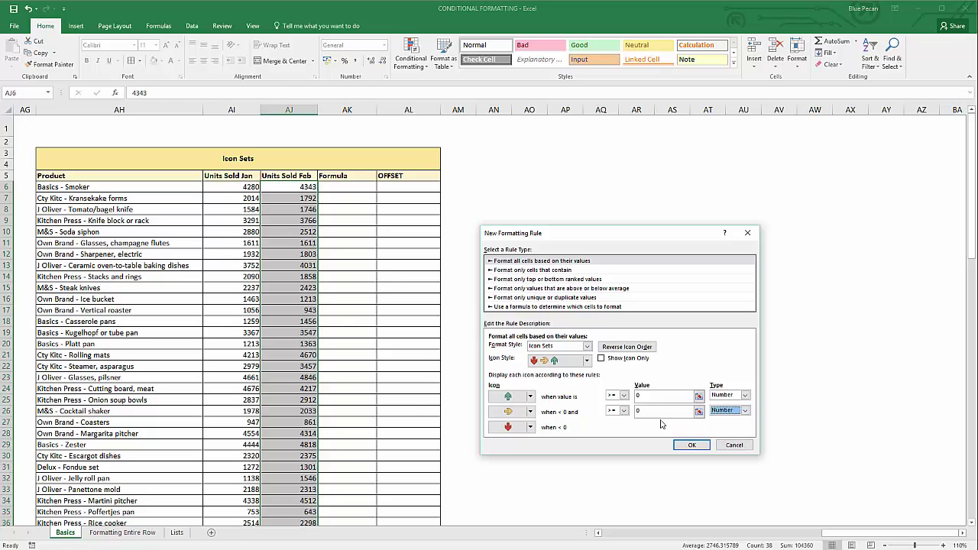
left_click(638, 395)
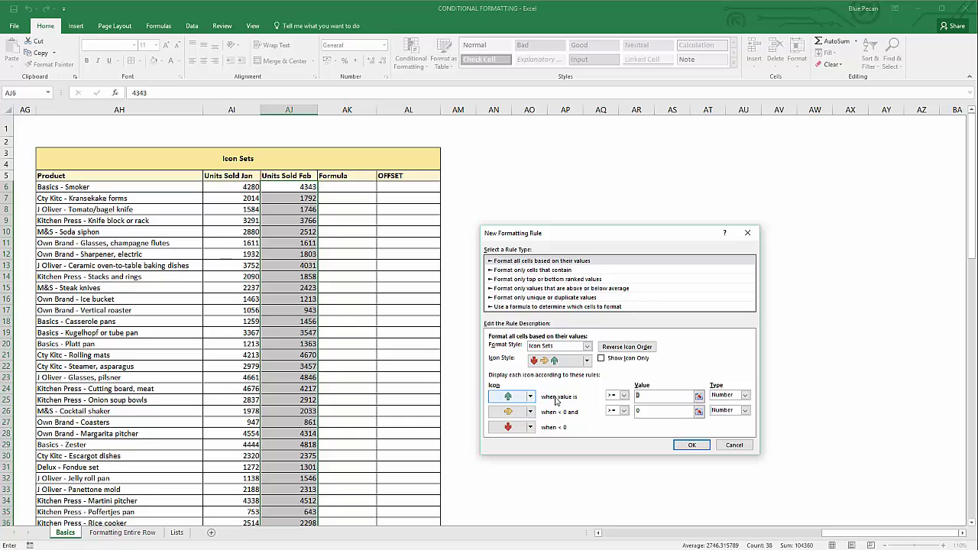
left_click(624, 395)
left_click(613, 415)
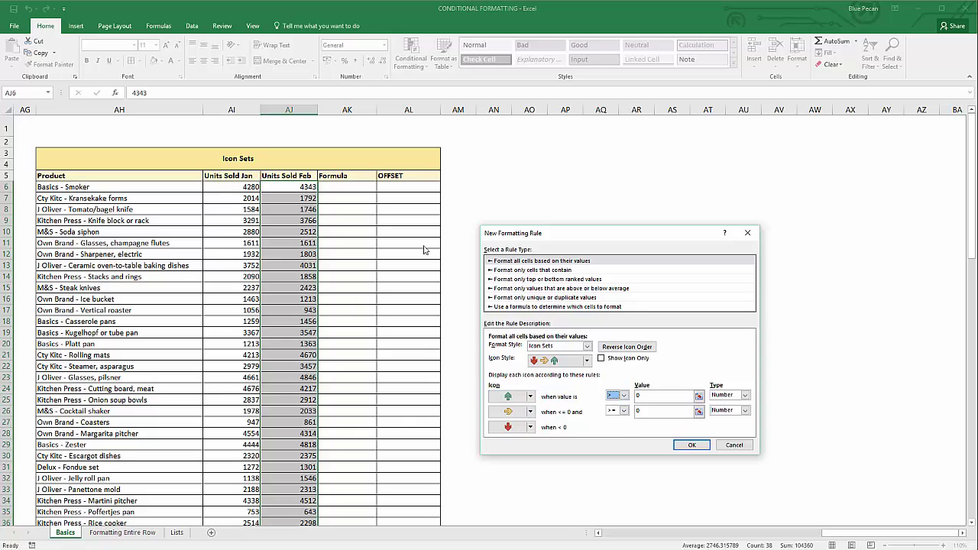
Set the green arrow's threshold value to the January cell reference =$AI$6
left_click(640, 395)
left_click(229, 187)
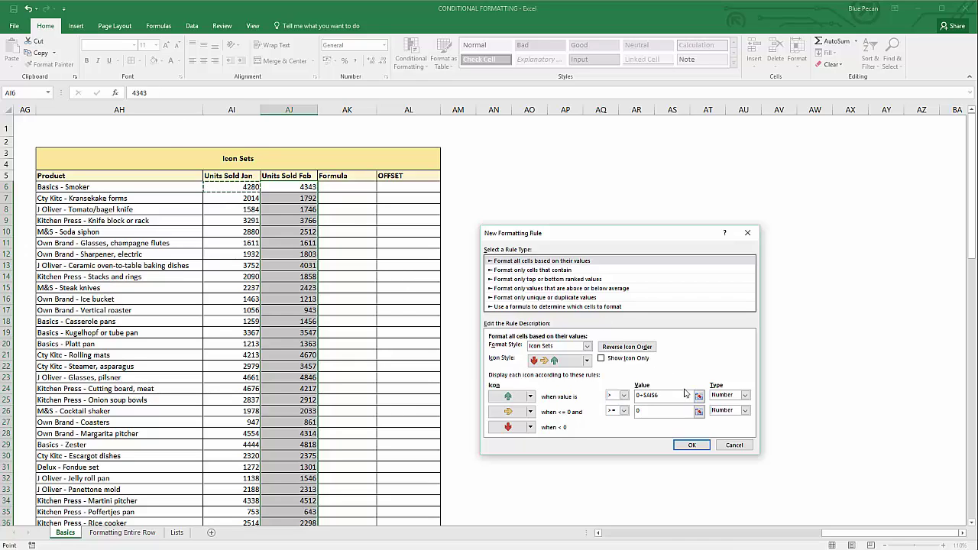
left_click(645, 395)
left_click(506, 397)
Set the yellow arrow's threshold value to =$AI$6 and apply the new rule
left_click(639, 415)
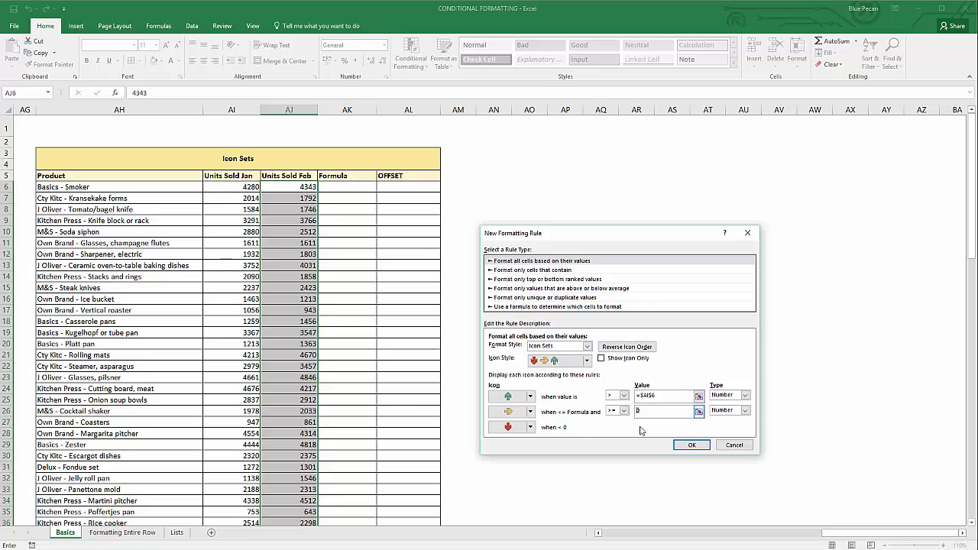
left_click(241, 188)
left_click(637, 410)
key("Delete")
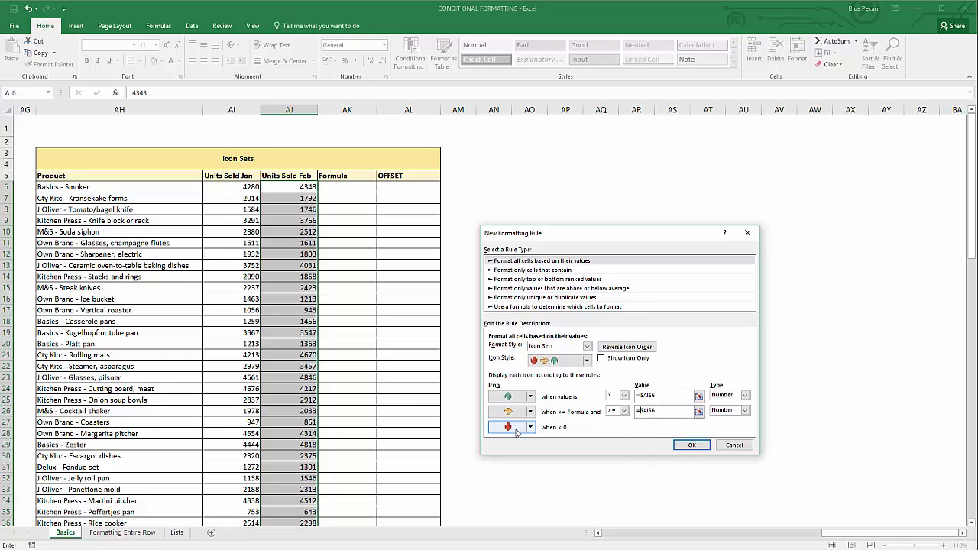
left_click(691, 445)
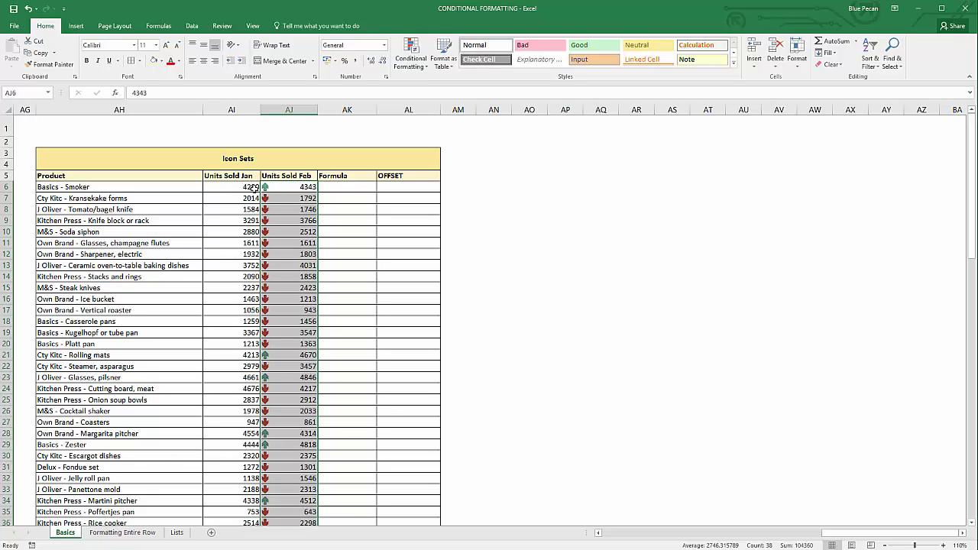
Reopen the Units Sold Feb icon set rule and try to change the green arrow's threshold to the relative reference =AI6
left_click(411, 60)
left_click(424, 218)
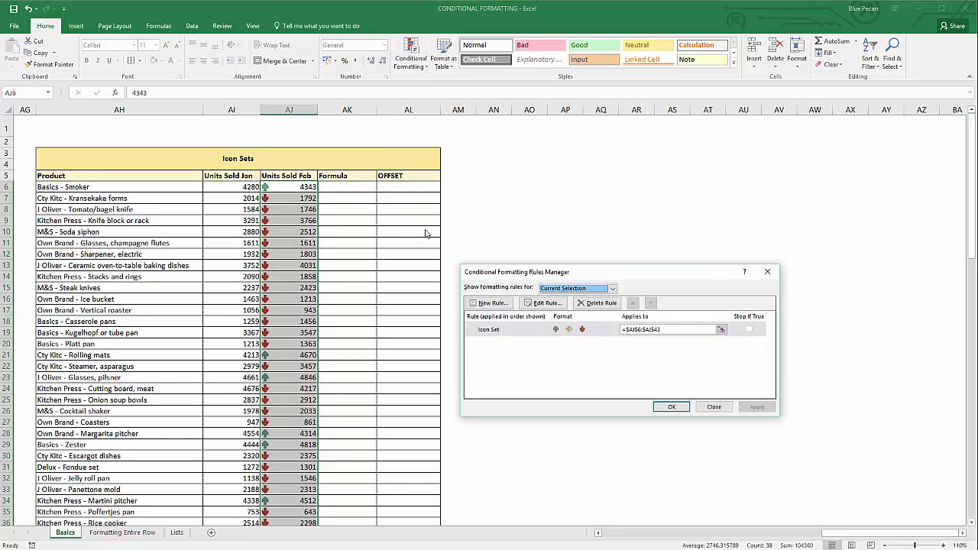
left_click(516, 332)
left_click(543, 304)
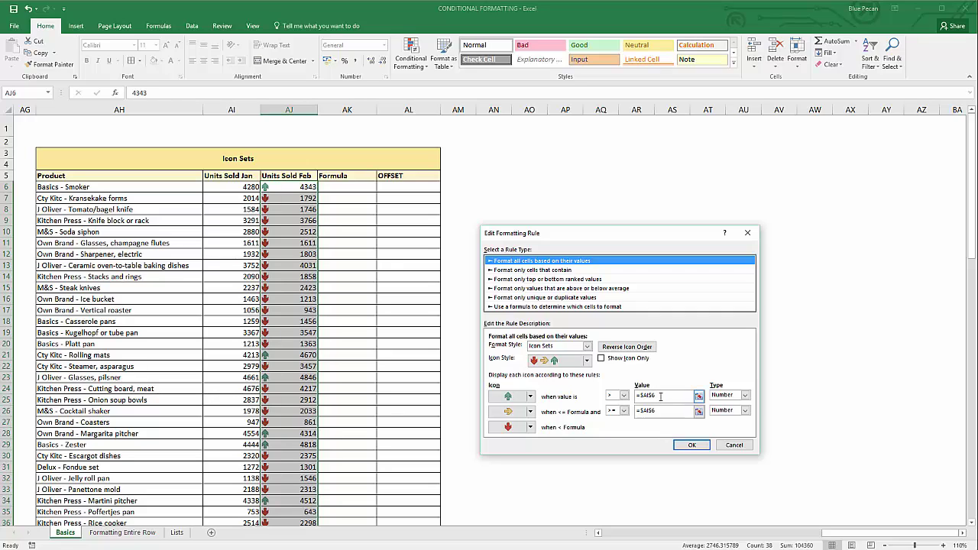
left_click(651, 395)
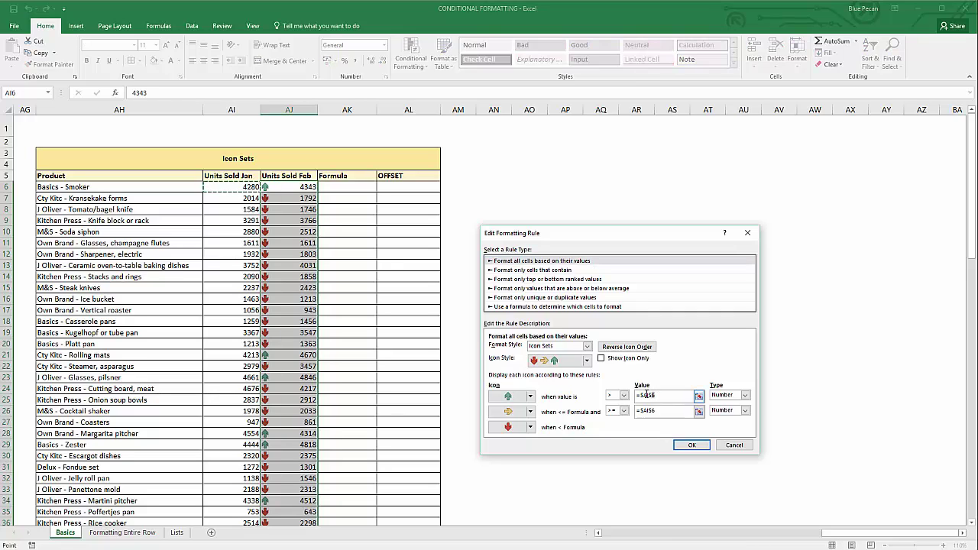
left_click(658, 396)
key("F4")
key("F4")
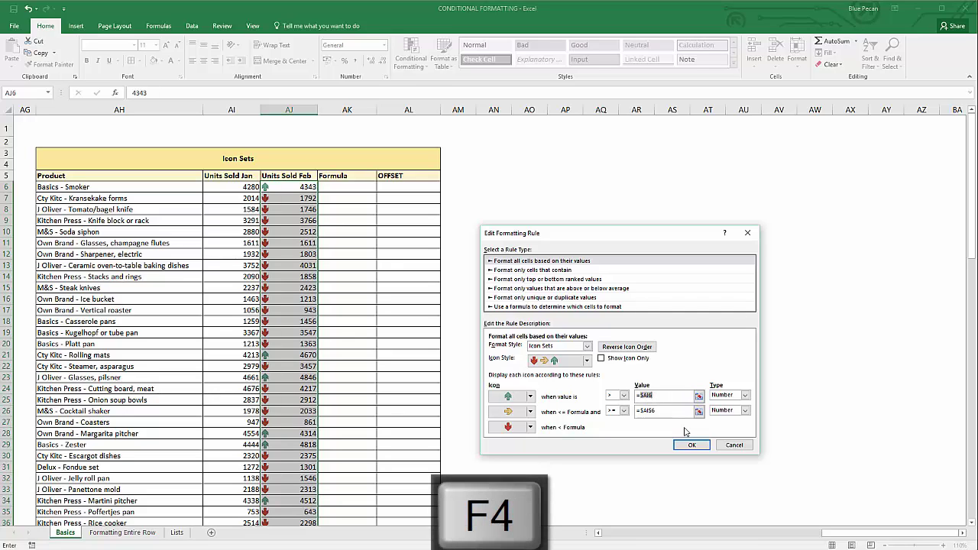
left_click(686, 447)
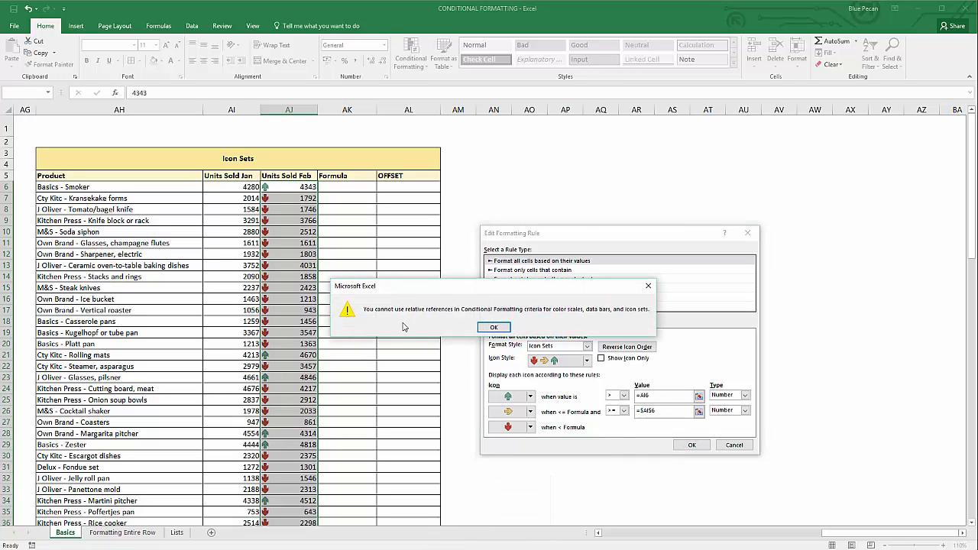
left_click(492, 327)
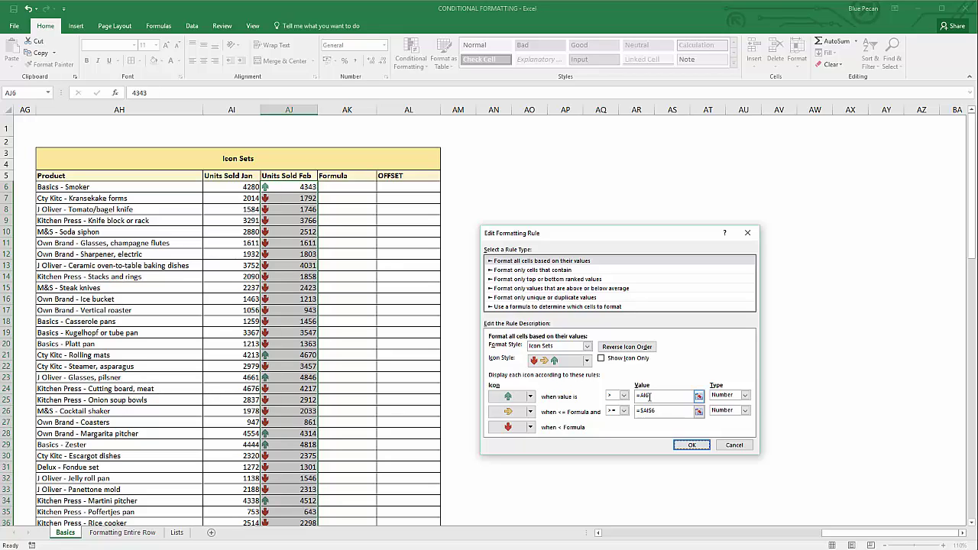
Try to make the green arrow's AI6 reference absolute again, and save the edited rule
left_click(665, 410)
left_click(652, 396)
key("F4")
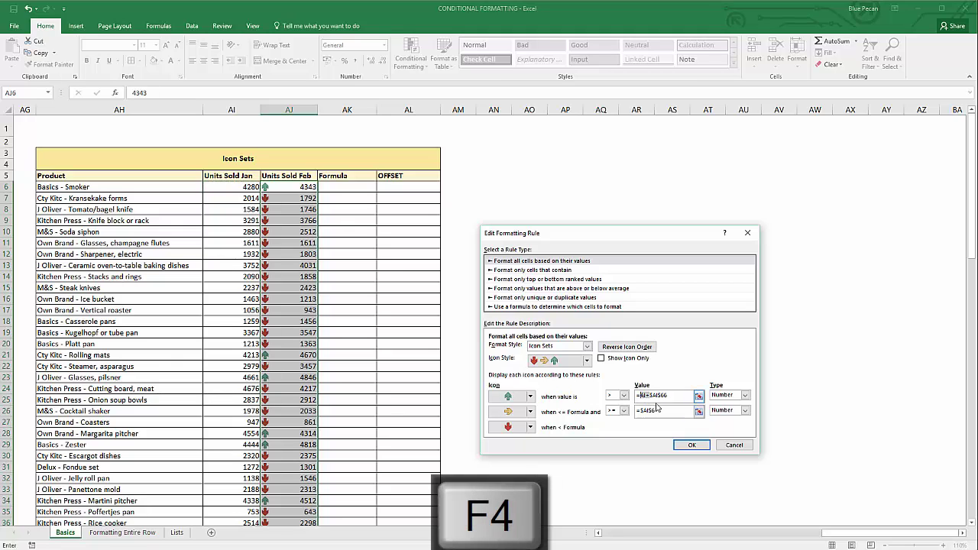
left_click(693, 443)
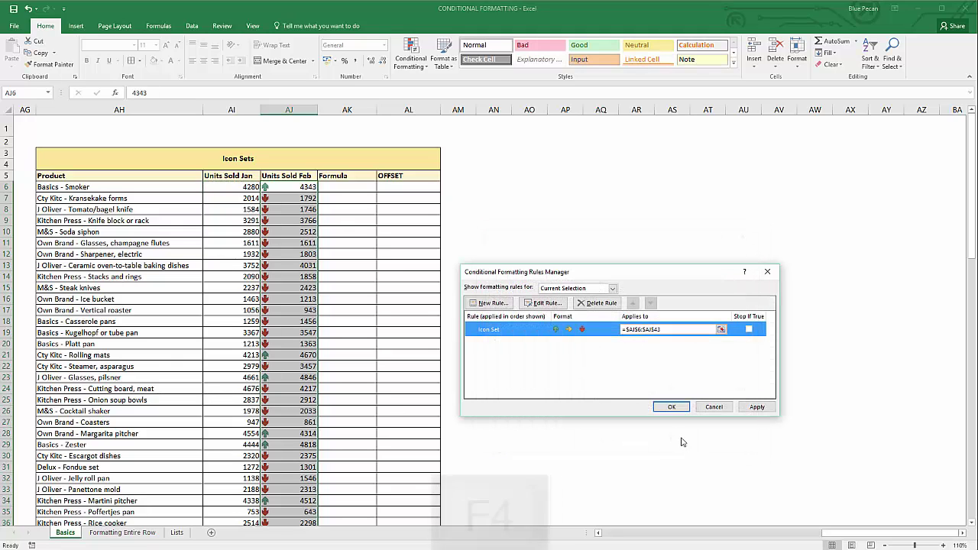
left_click(672, 407)
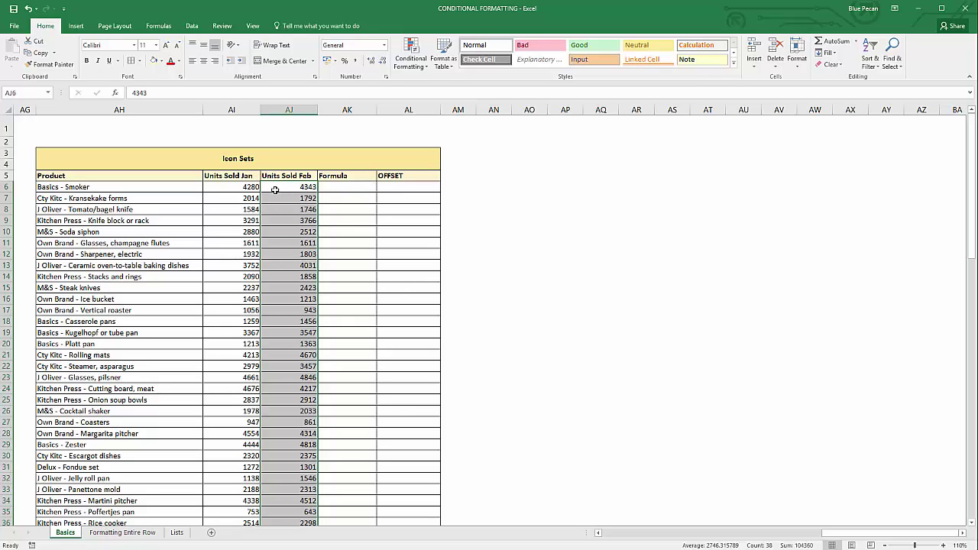
Enter =AJ6-AI6 in AK6 and fill it down the Formula column for all products
left_click(332, 188)
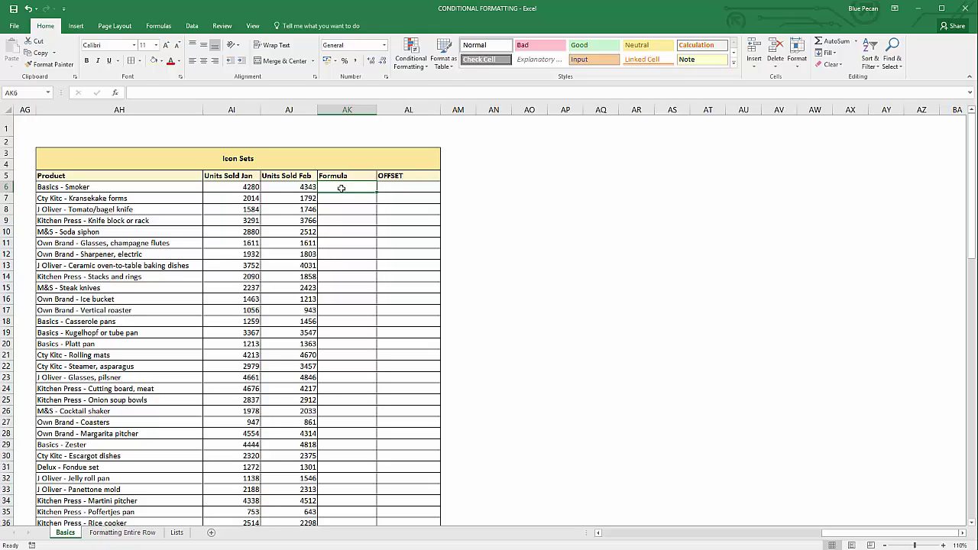
type("=")
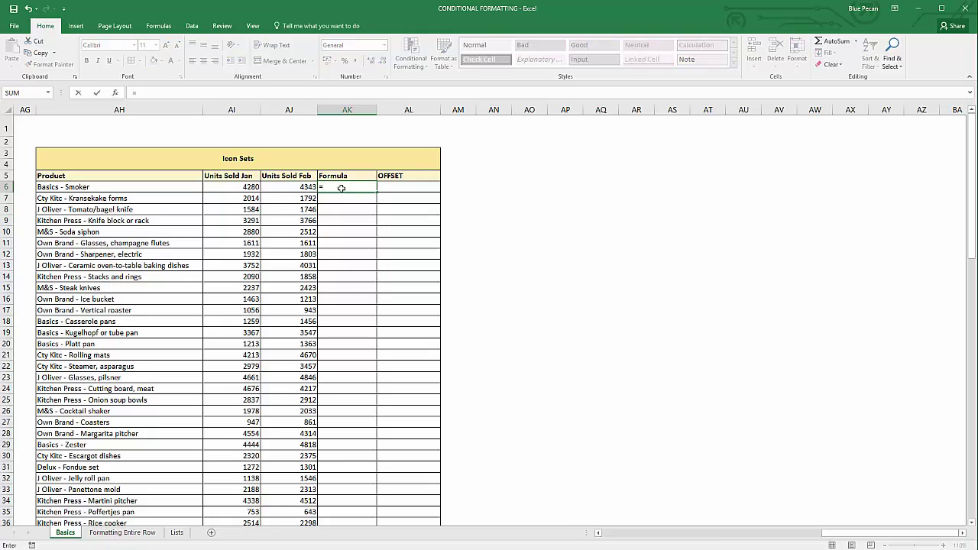
left_click(301, 187)
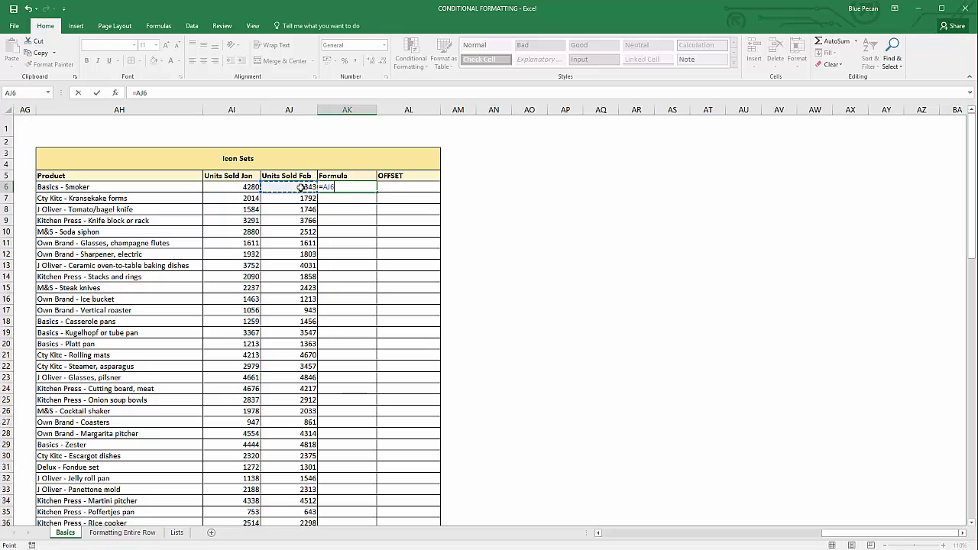
type("-")
left_click(252, 187)
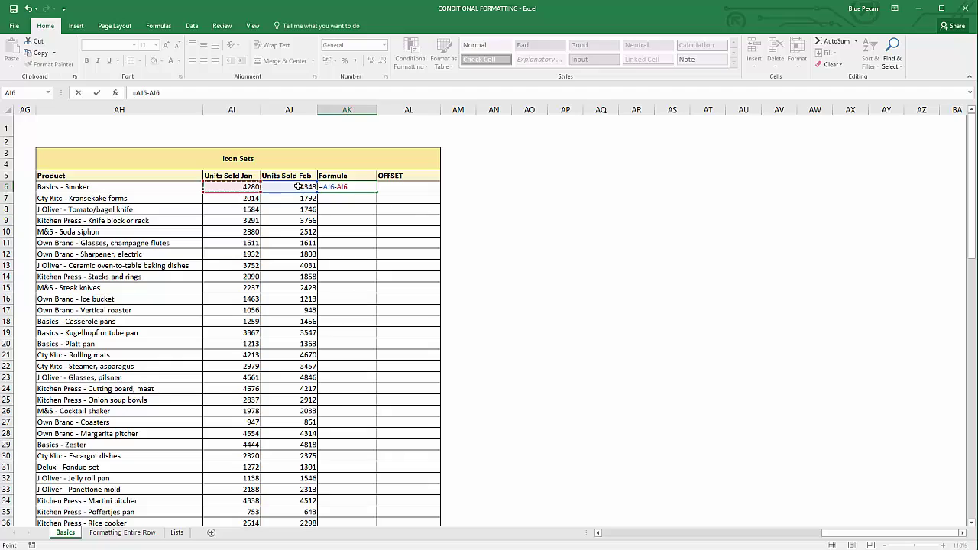
key("Return")
left_click(373, 190)
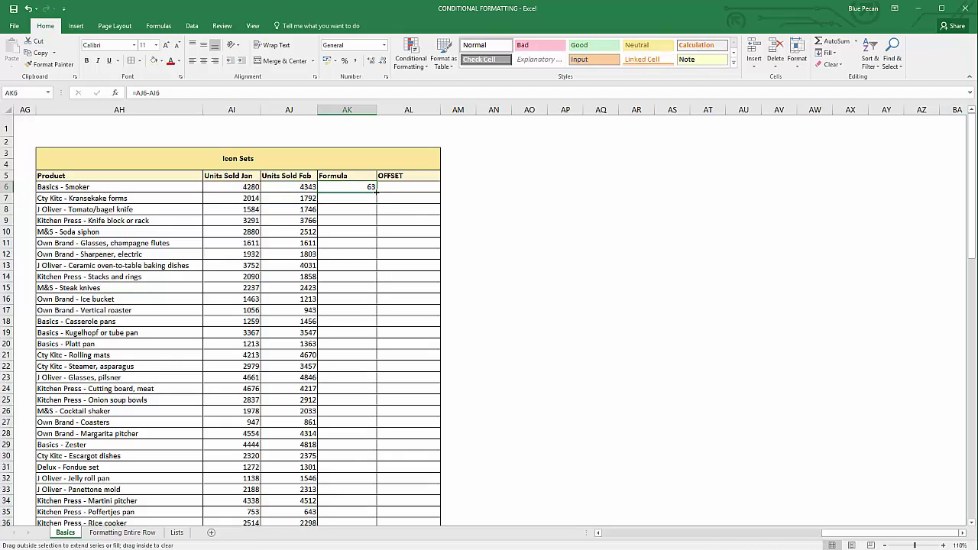
double_click(375, 191)
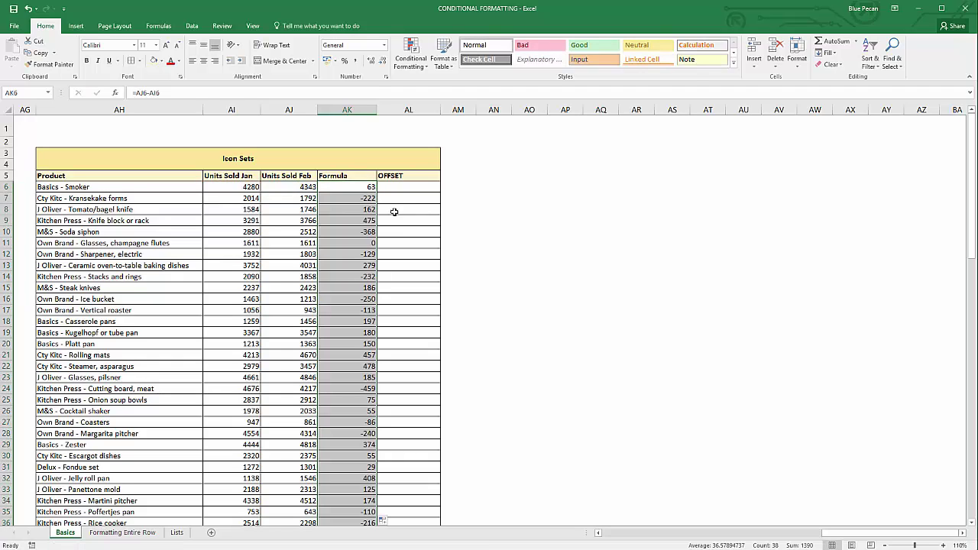
Start a custom icon set rule for the filled Formula column, using the three coloured arrows style
left_click(418, 67)
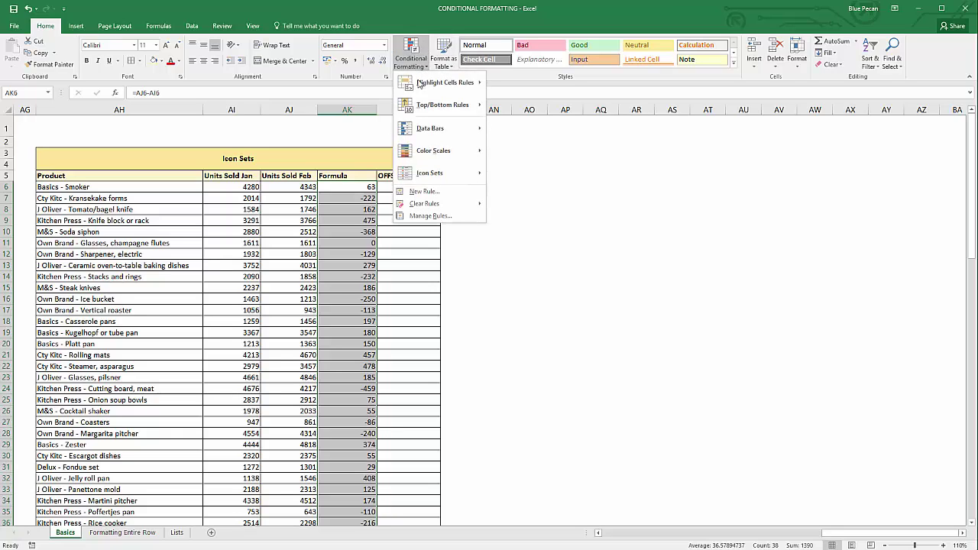
mouse_move(424, 180)
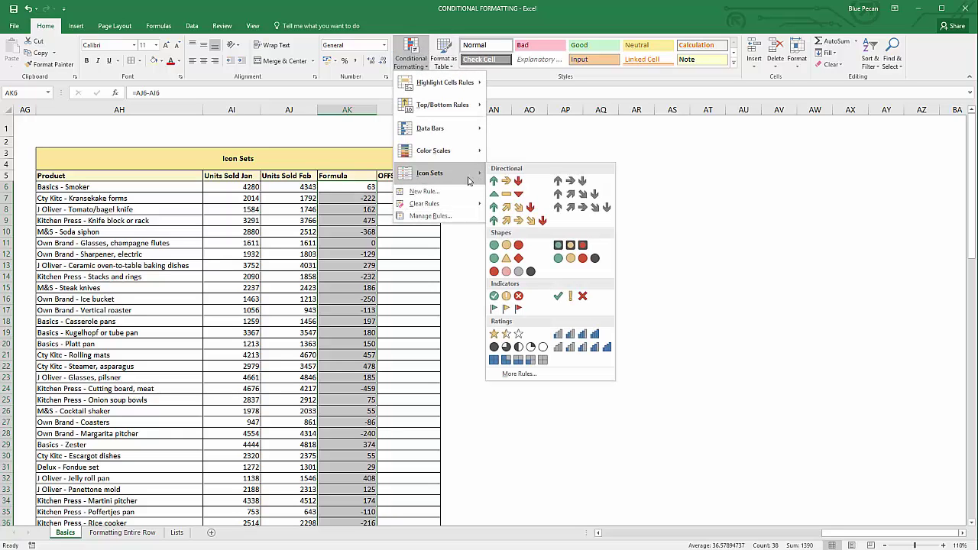
left_click(519, 374)
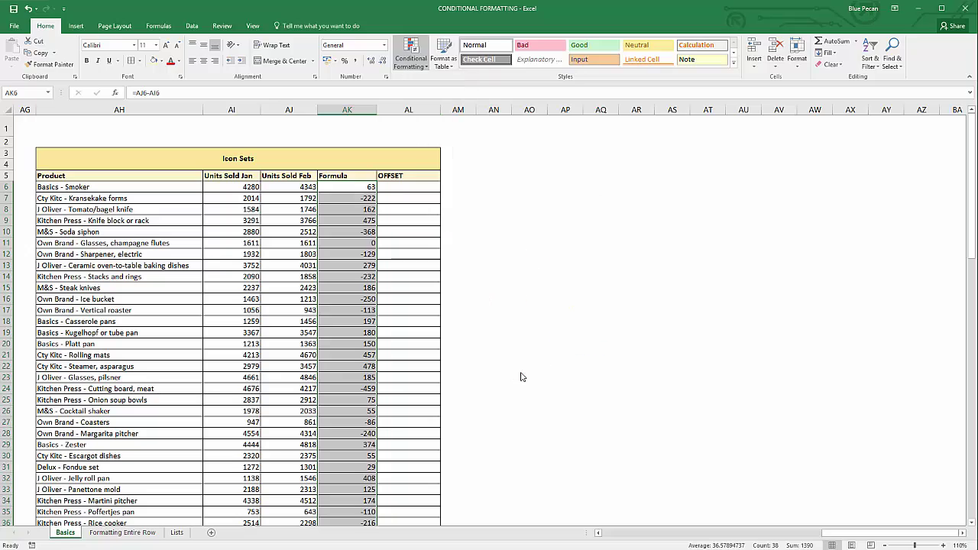
left_click(587, 361)
scroll(589, 393, "up", 2)
left_click(569, 379)
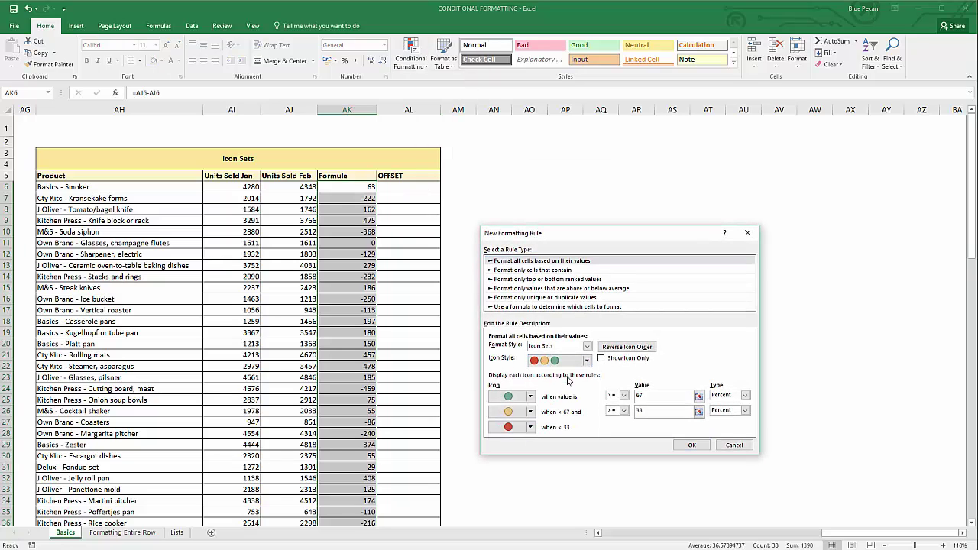
Set both thresholds of the Formula column's rule to type Number with value 0, and the green arrow's comparison to greater than (>)
left_click(744, 397)
left_click(743, 410)
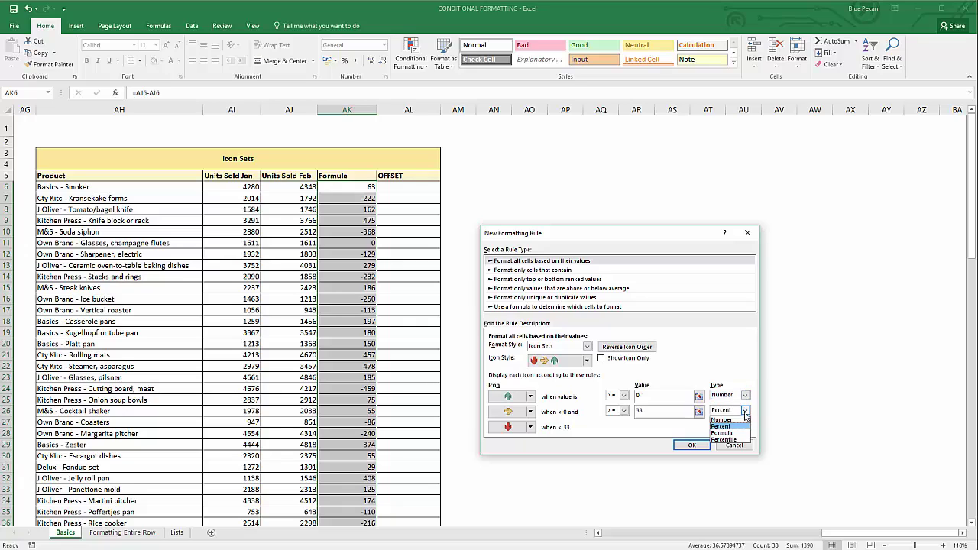
left_click(724, 419)
left_click(624, 395)
left_click(616, 414)
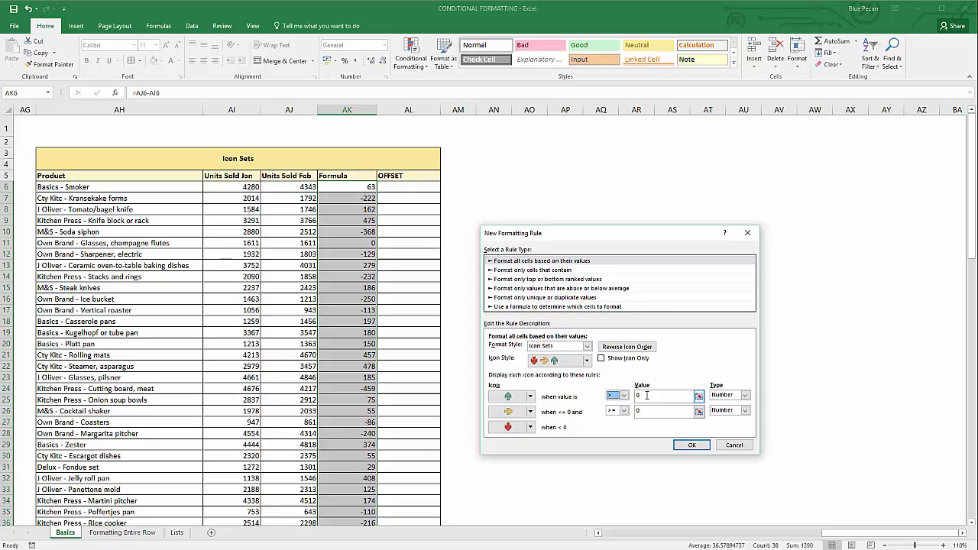
Apply the new icon set rule to the Formula column, and edit it to show only the icons without the numbers
left_click(647, 395)
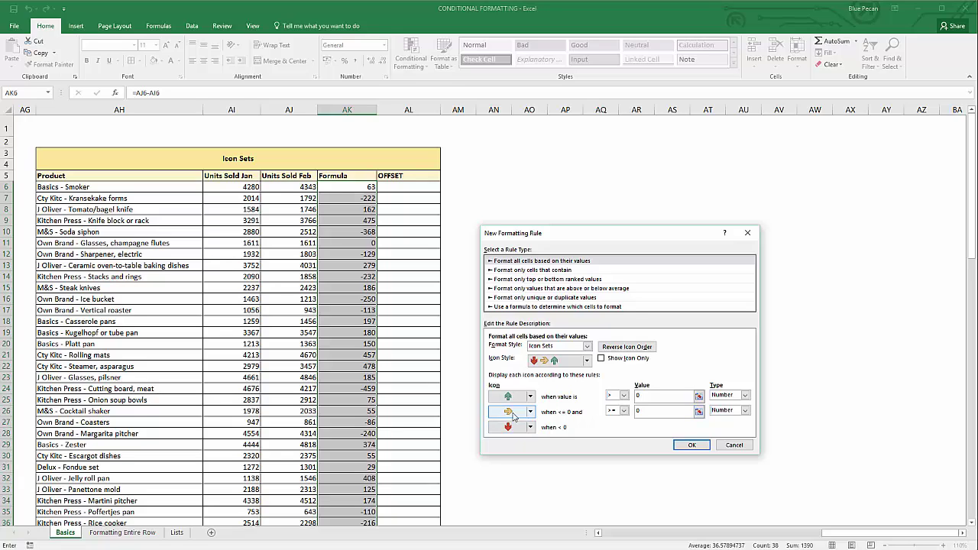
left_click(683, 445)
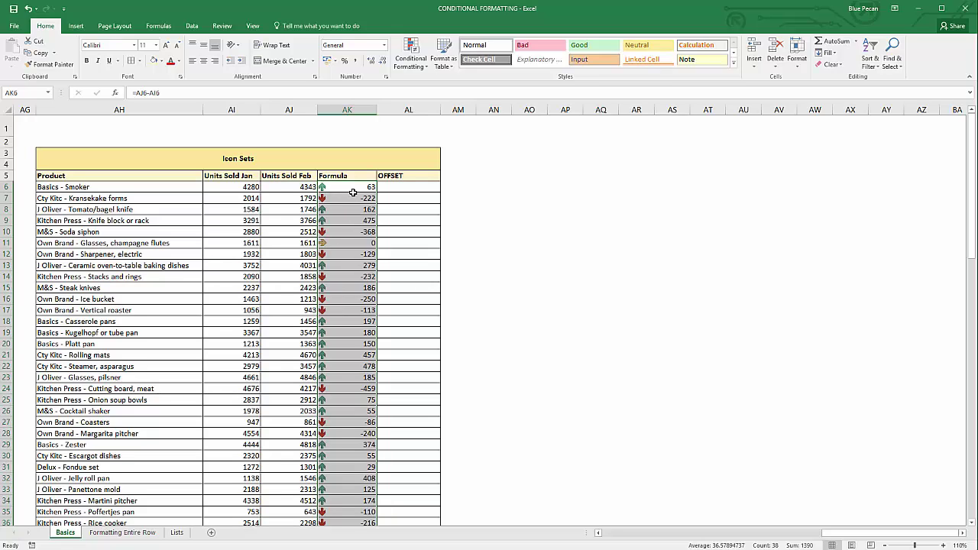
left_click(411, 55)
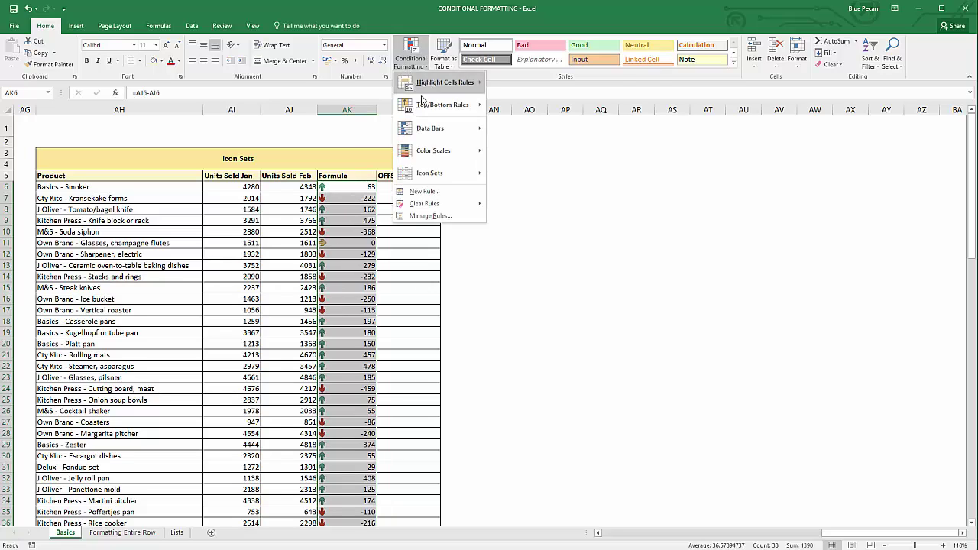
left_click(410, 217)
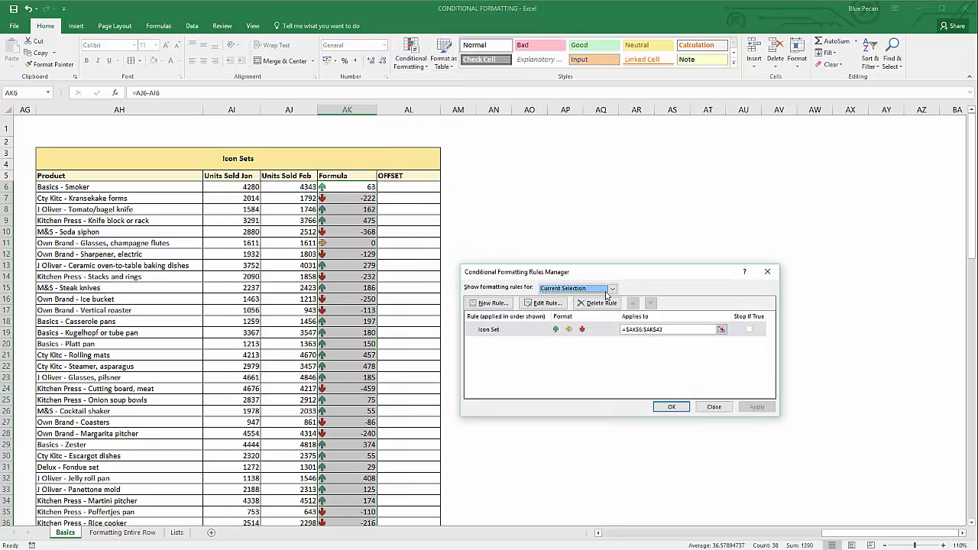
left_click(589, 334)
left_click(554, 304)
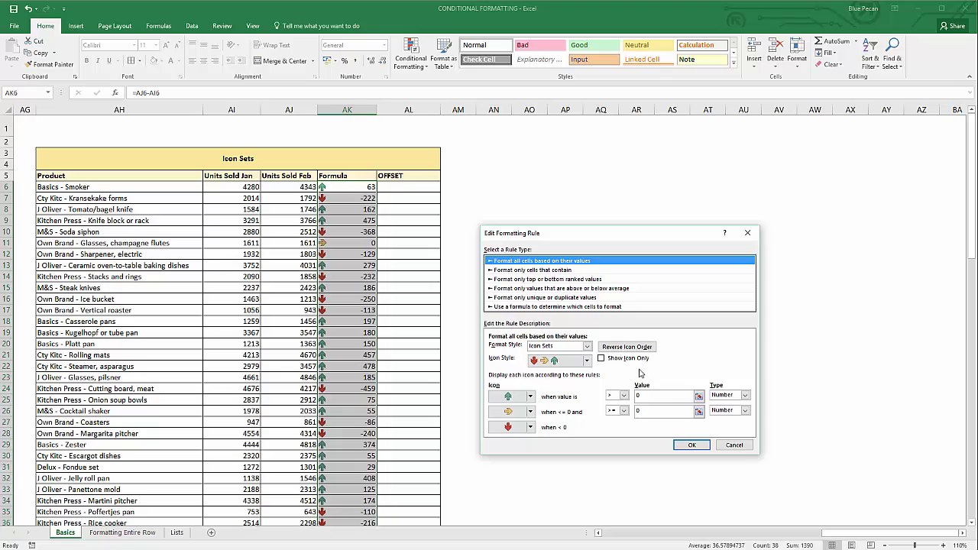
left_click(601, 359)
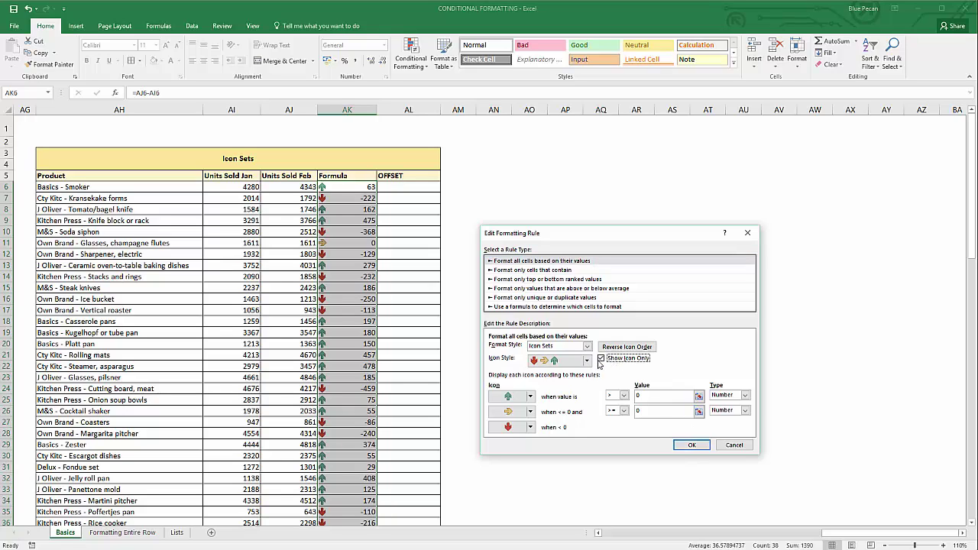
left_click(691, 444)
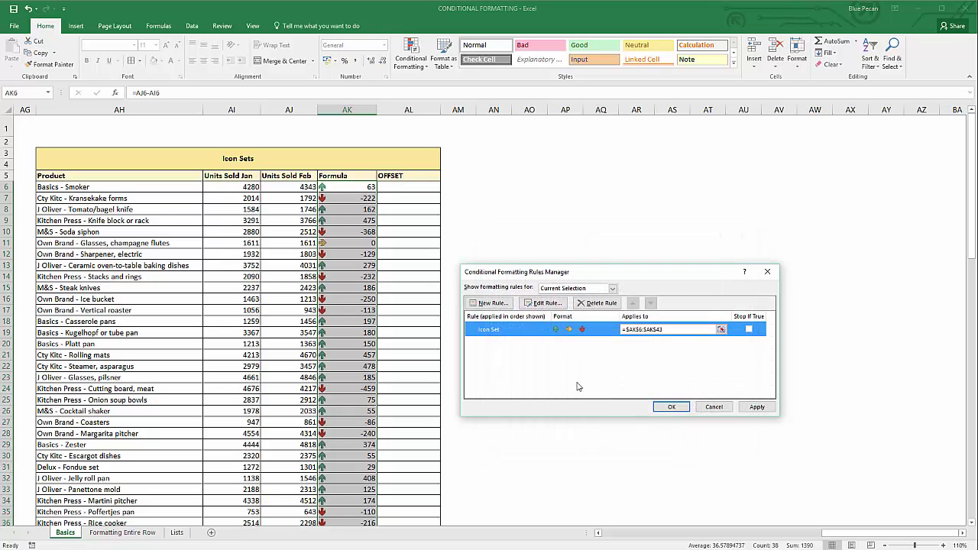
left_click(672, 406)
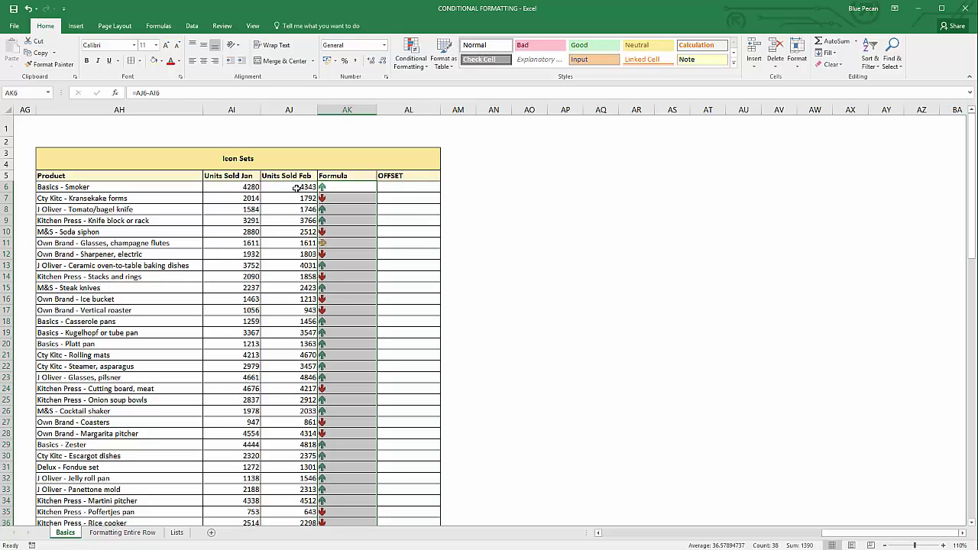
Begin an OFFSET formula in AL6 with the absolute reference $AI$6 as its starting cell
left_click(395, 187)
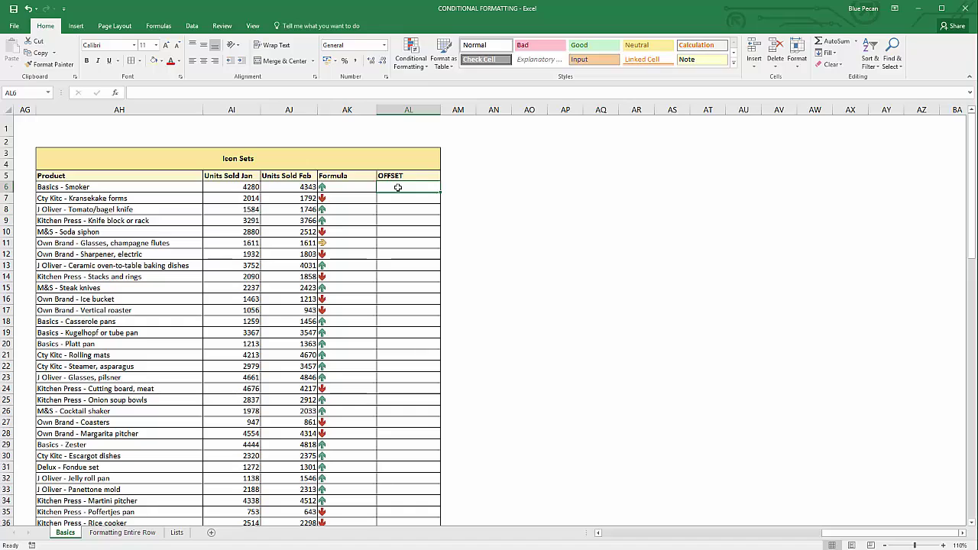
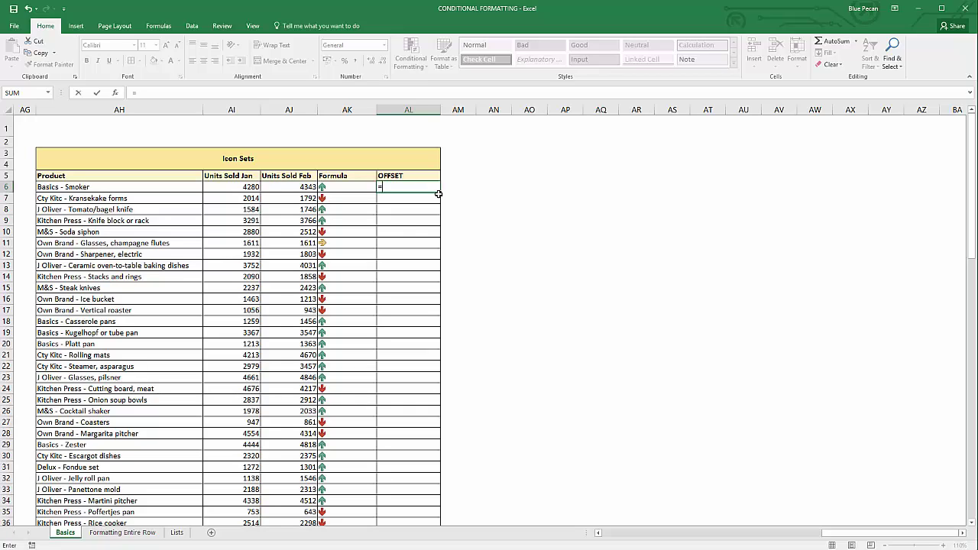
type("o")
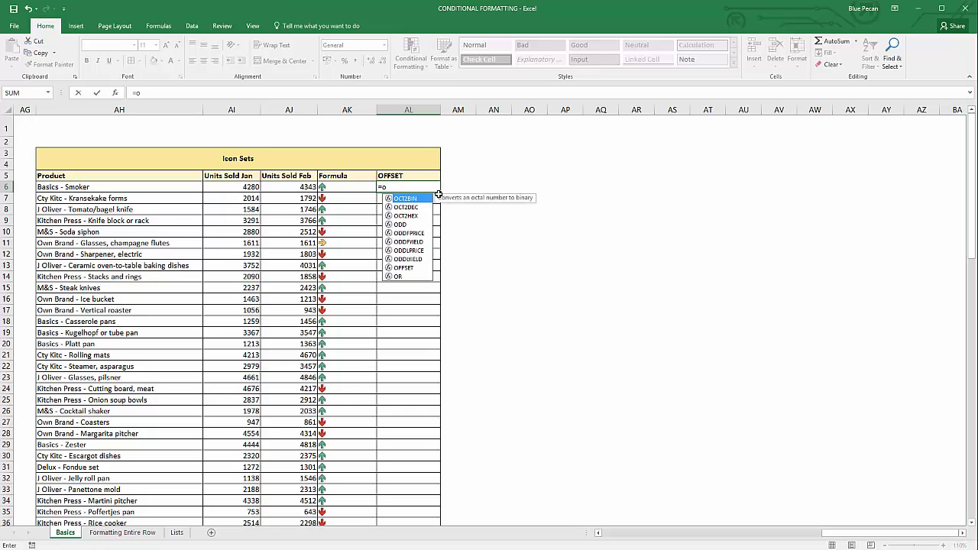
type("f")
key("Tab")
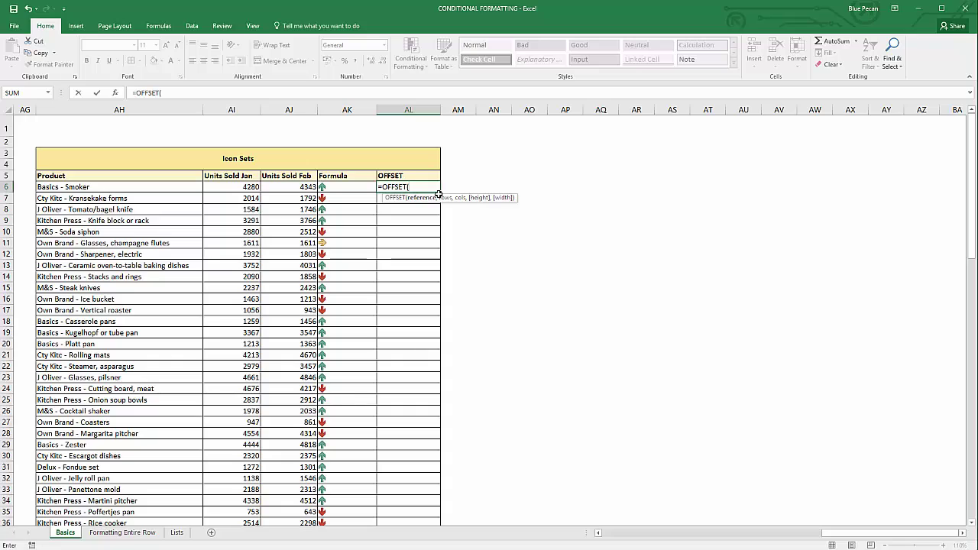
left_click(249, 187)
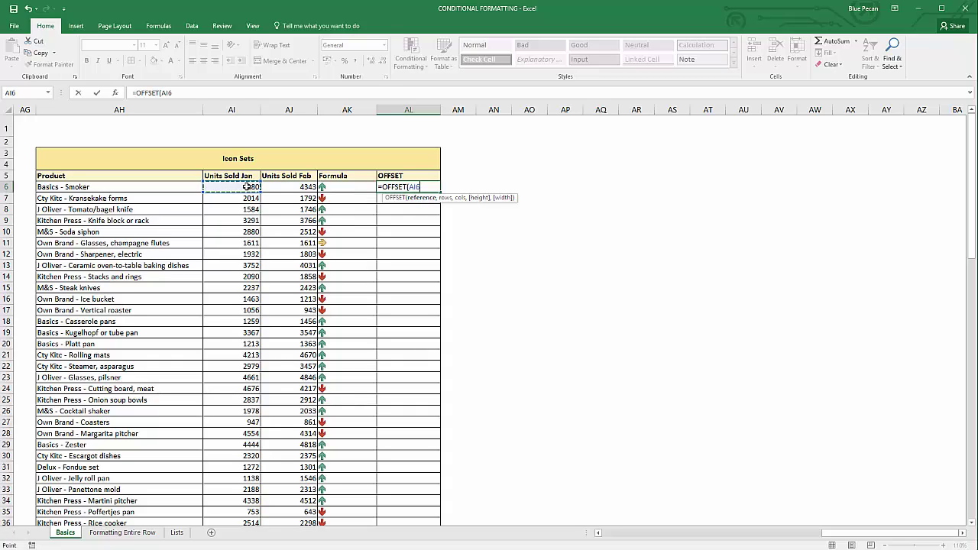
key("F4")
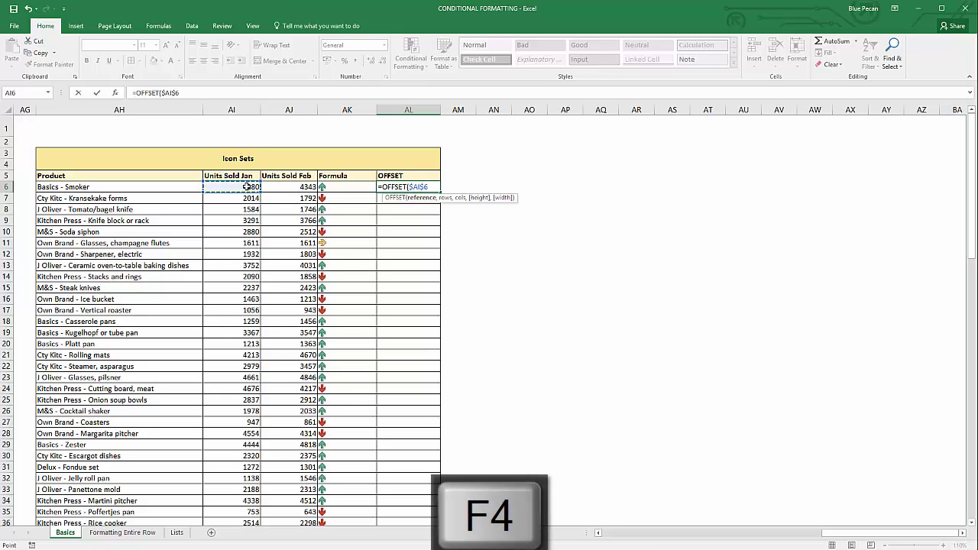
type(",")
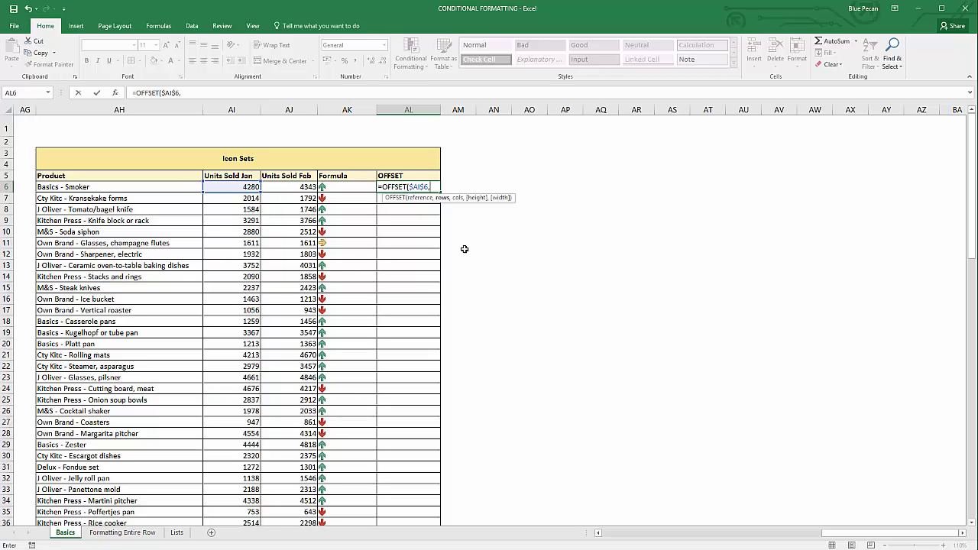
Complete the AL6 formula with ROW()-6 as the rows and 0 as the columns, and fill it down the OFFSET column
type("row")
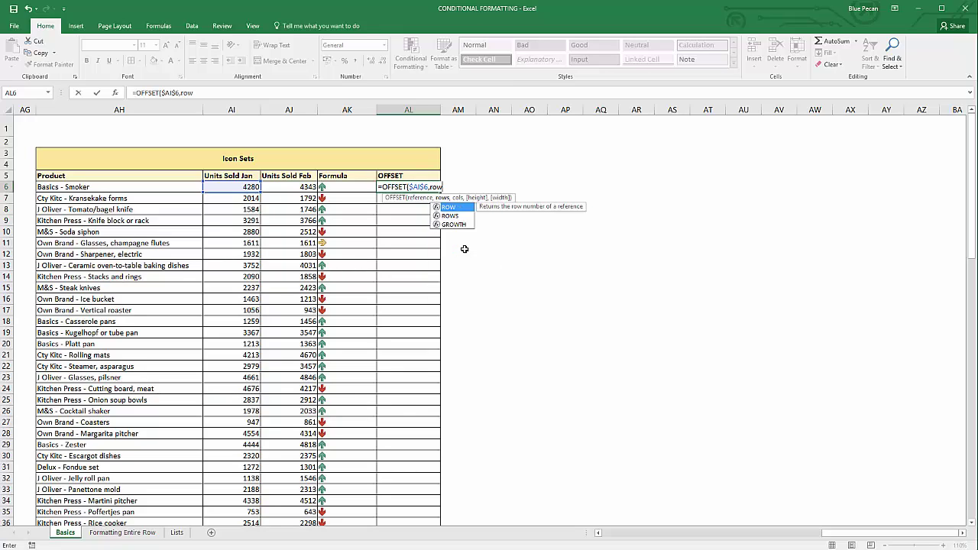
type("(")
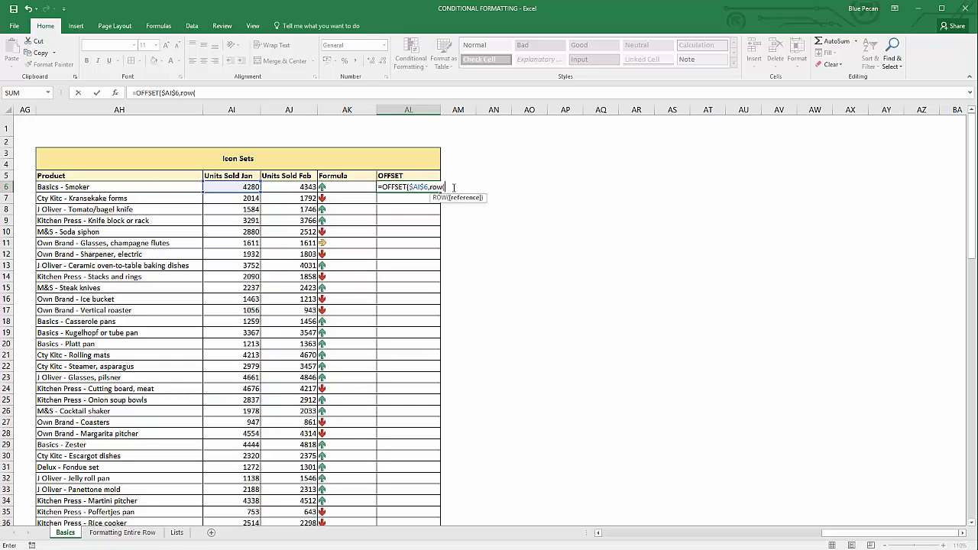
type(")-")
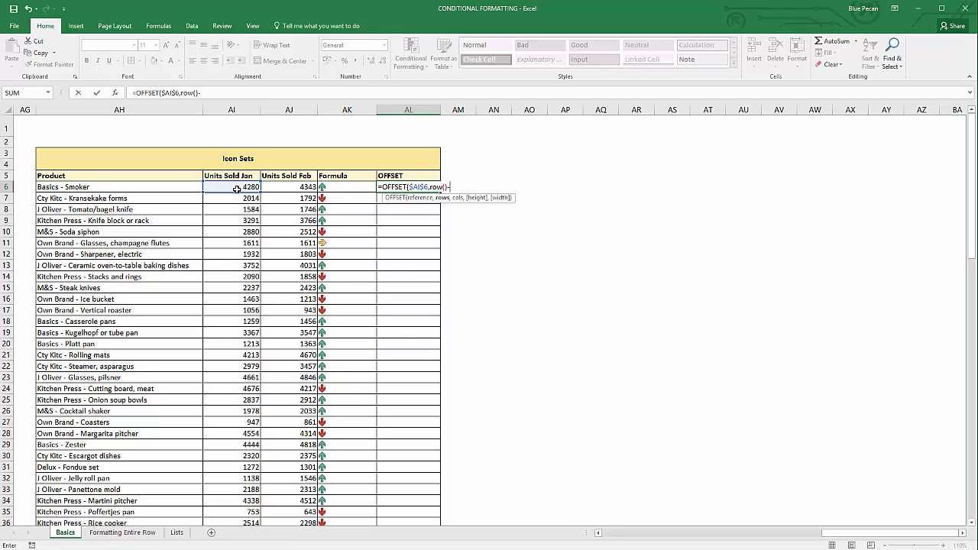
type("6")
type(",0")
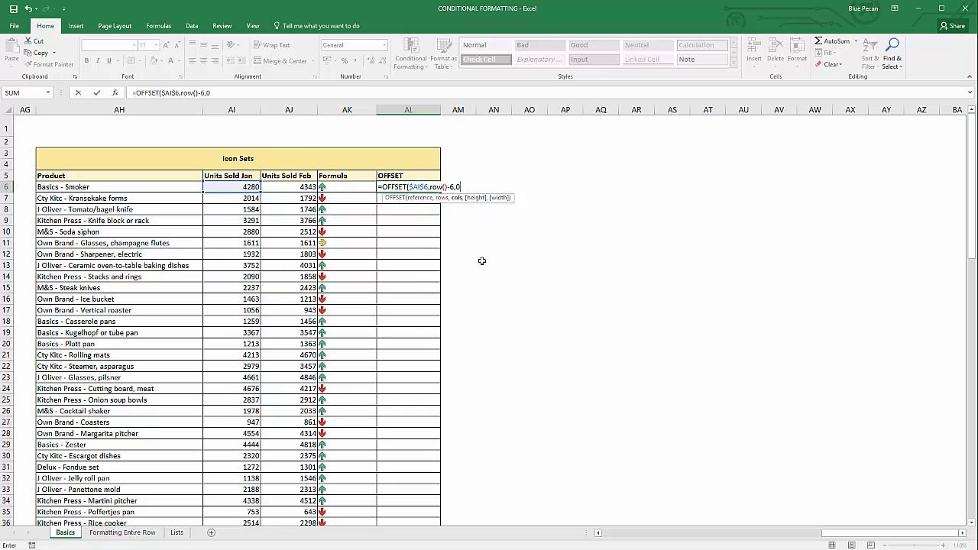
key("End")
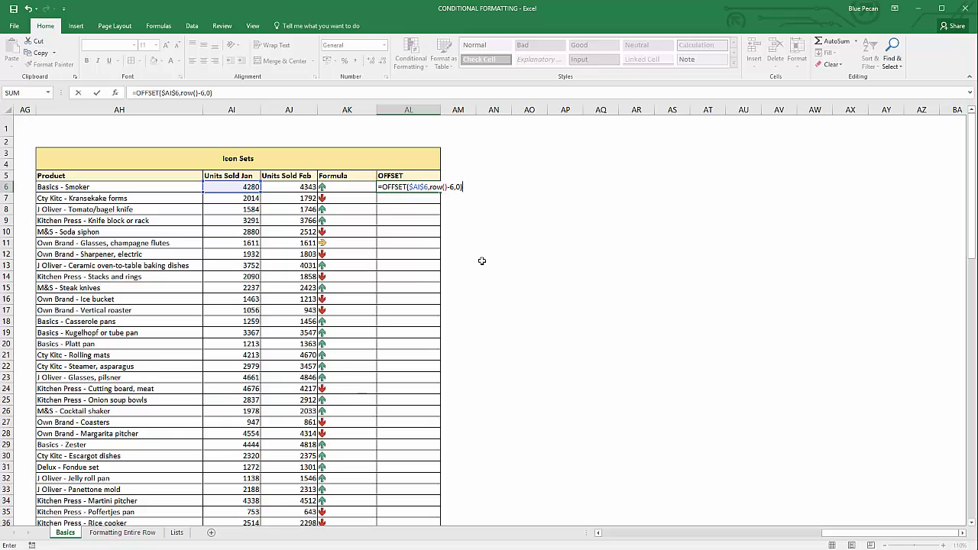
key("ctrl+Return")
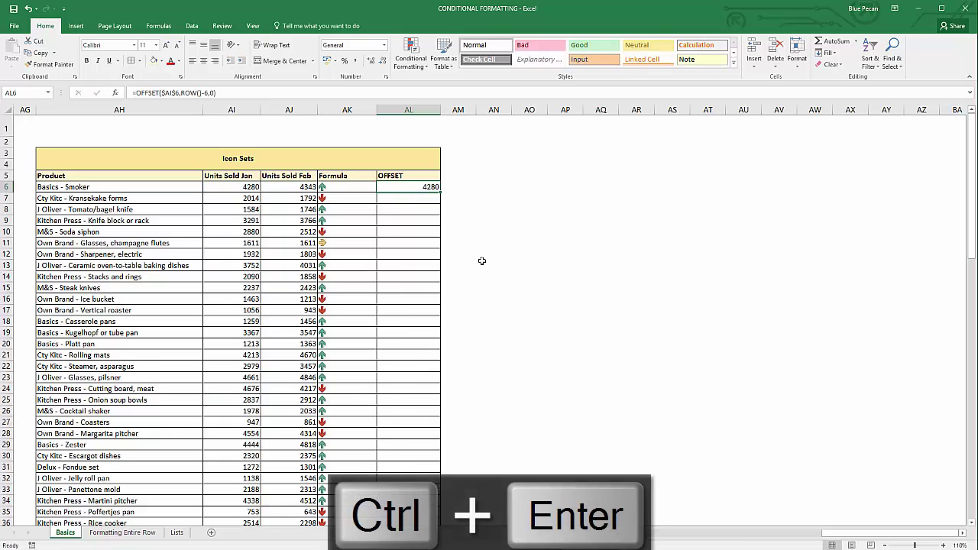
double_click(440, 191)
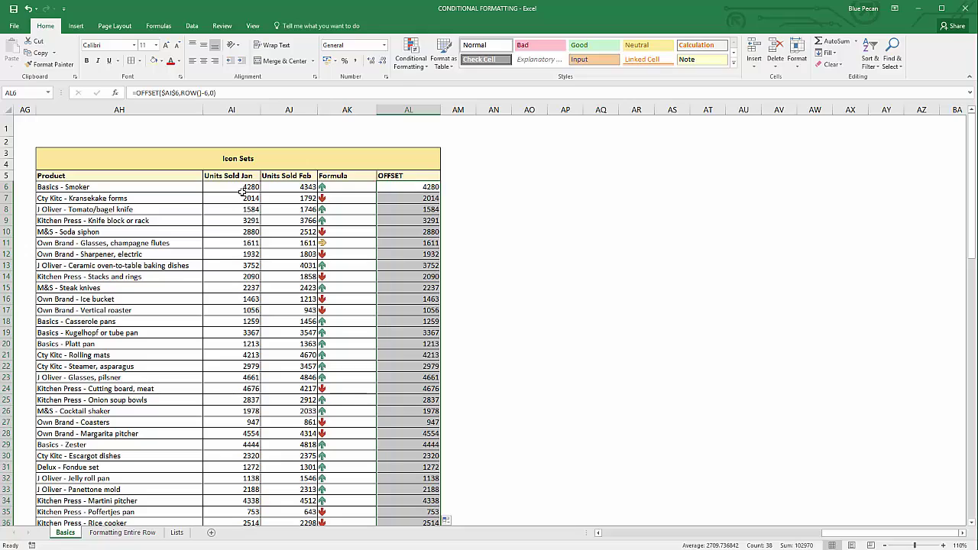
Copy the full text of the OFFSET formula from inside AL6, leaving the cell's formula as it is
double_click(425, 187)
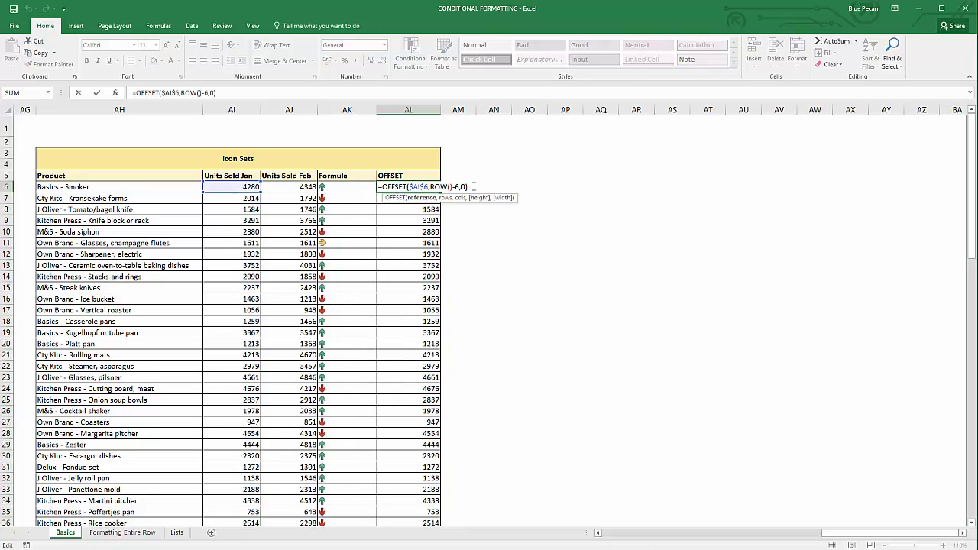
left_click_drag(474, 187, 378, 186)
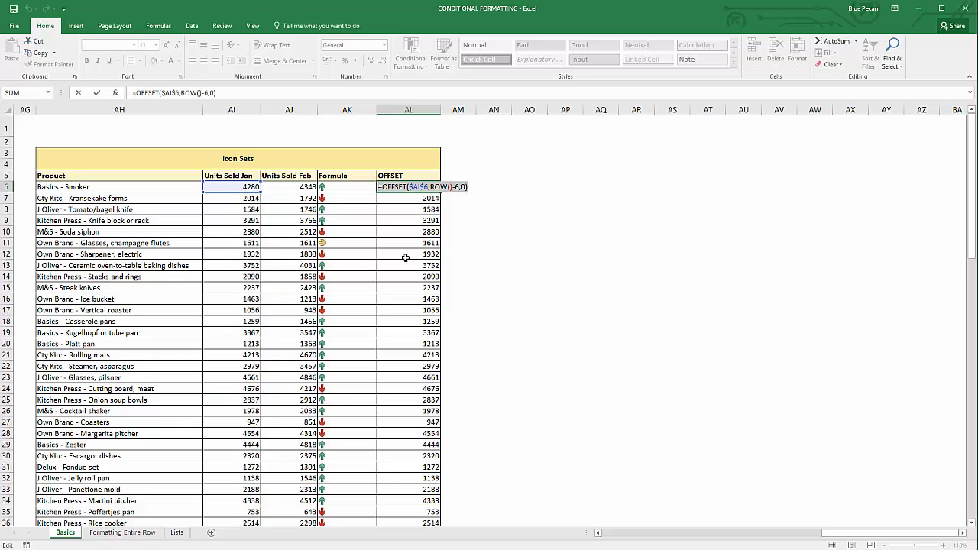
key("ctrl+c")
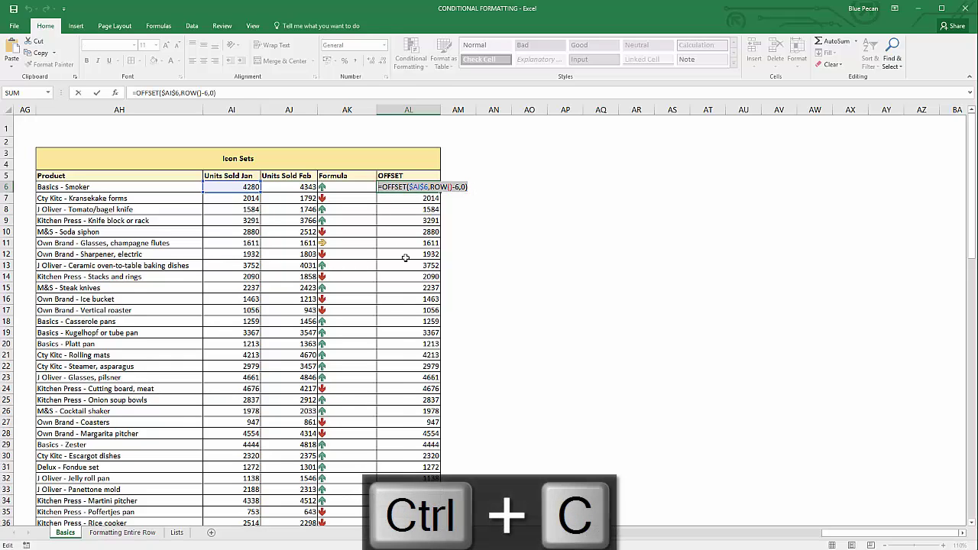
key("Return")
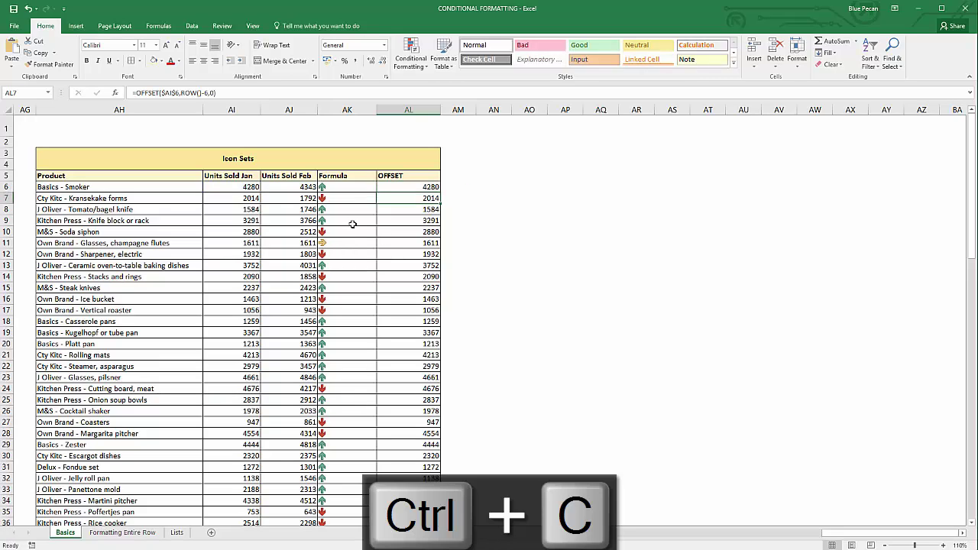
Start a custom icon set rule for all February sales figures from AJ6 down, using the three coloured arrows style
left_click(309, 187)
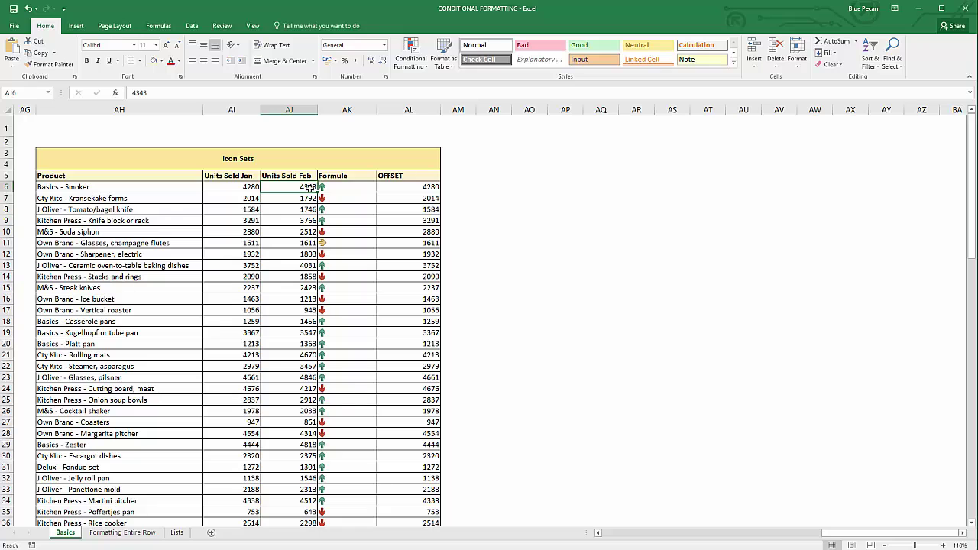
key("ctrl+shift+Down")
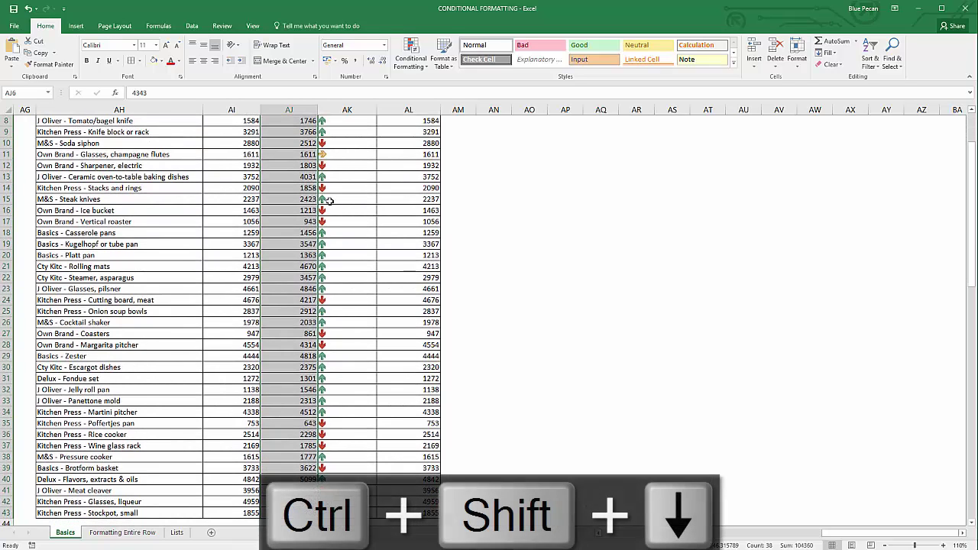
scroll(340, 207, "up", 3)
left_click(420, 71)
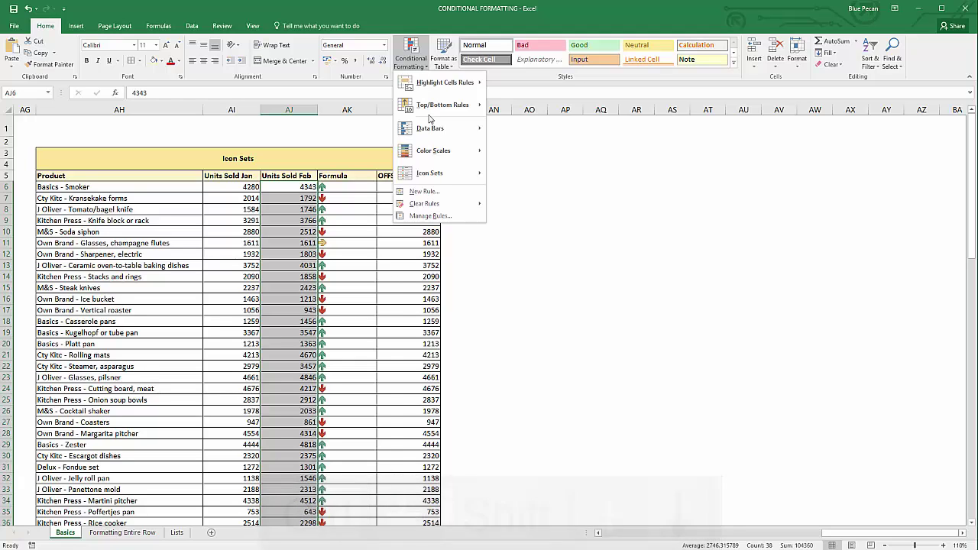
mouse_move(435, 172)
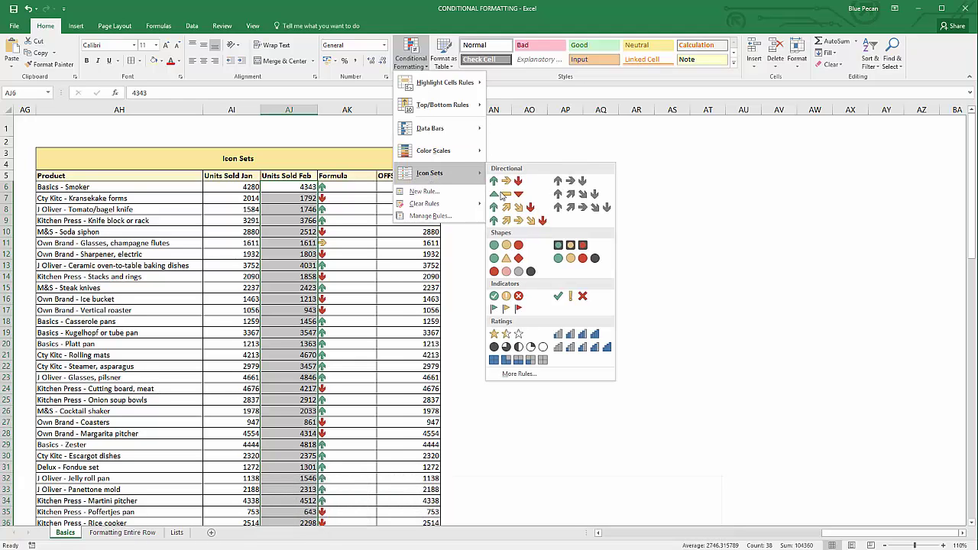
left_click(519, 373)
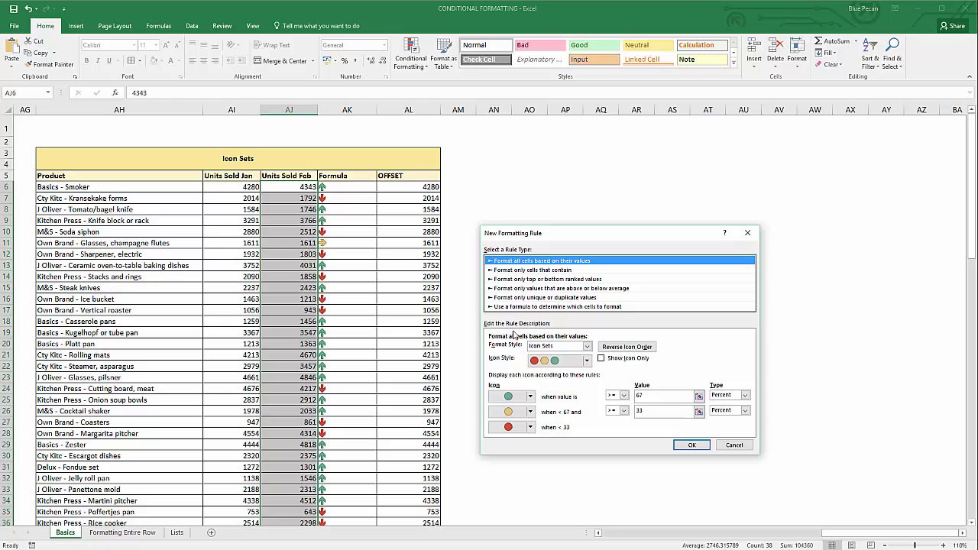
left_click(587, 360)
scroll(586, 393, "up", 3)
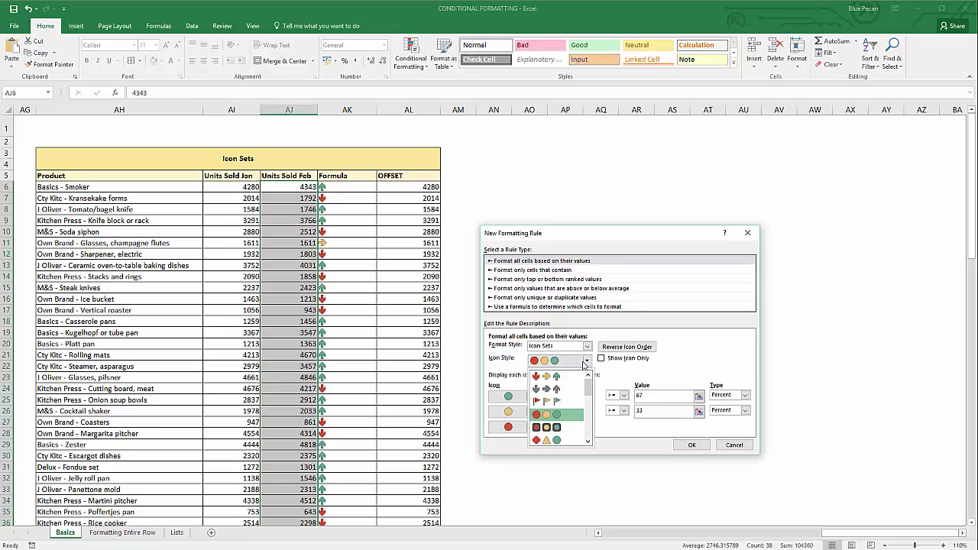
left_click(546, 376)
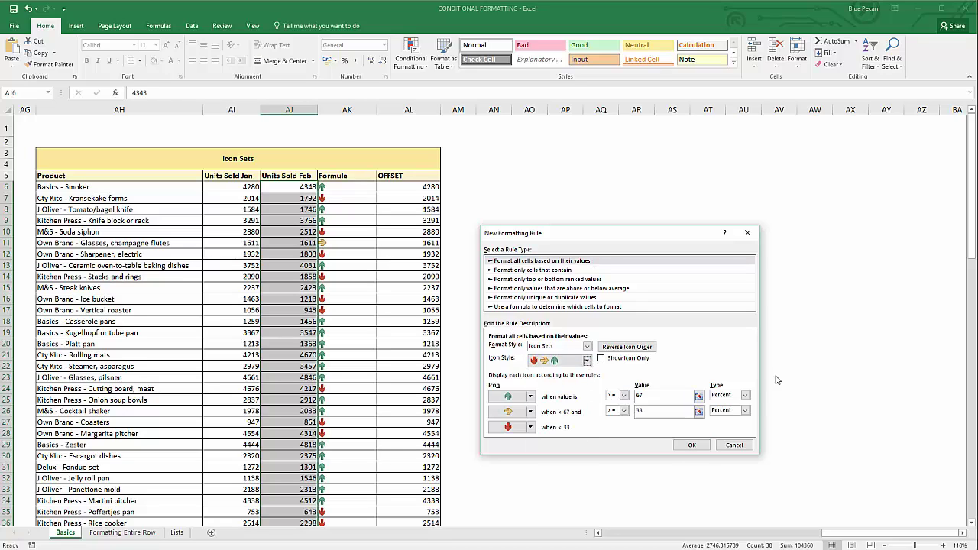
Set the type of both the green and yellow arrow thresholds to Number in the February sales rule
left_click(745, 395)
left_click(724, 403)
left_click(745, 411)
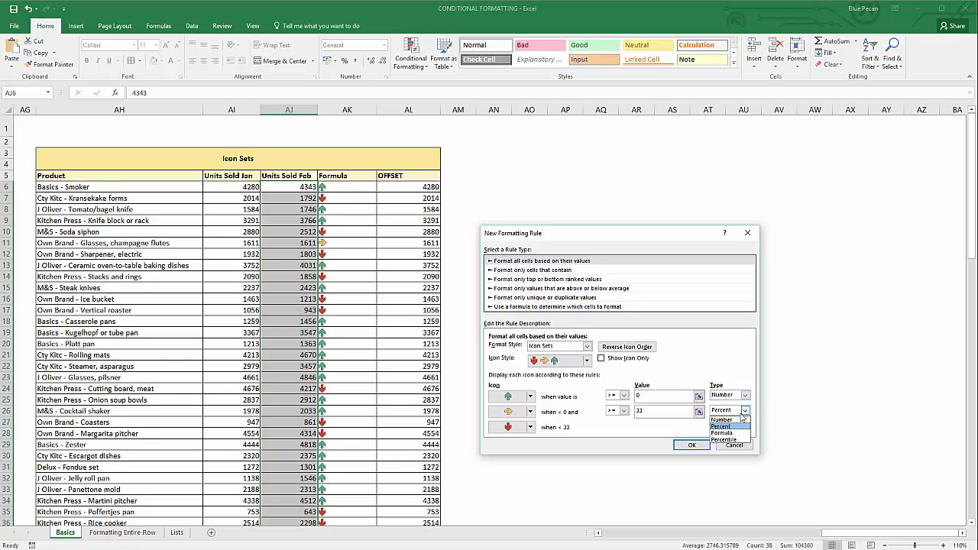
left_click(726, 419)
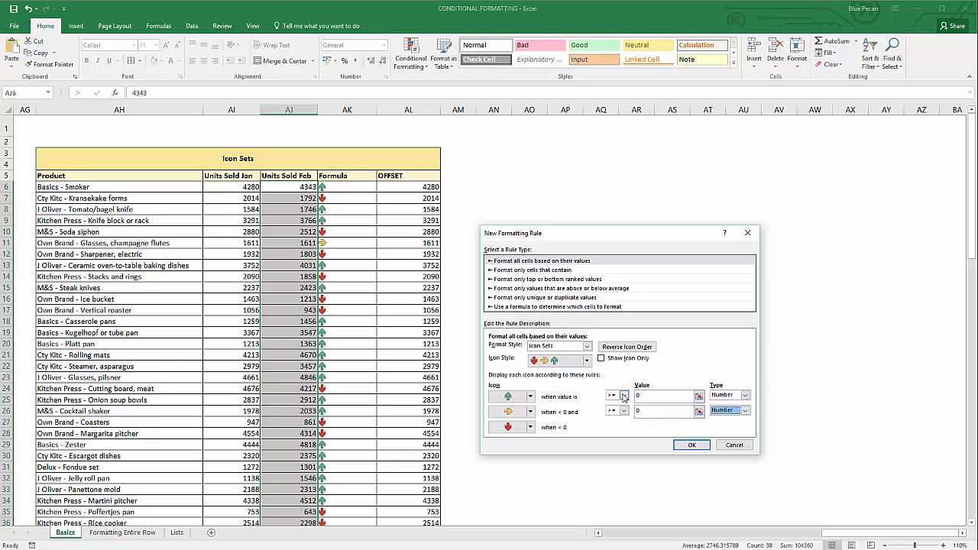
Try the February sales rule with > for the green arrow and the copied OFFSET formula as both threshold values, and undo it
left_click(624, 395)
left_click(614, 413)
double_click(662, 394)
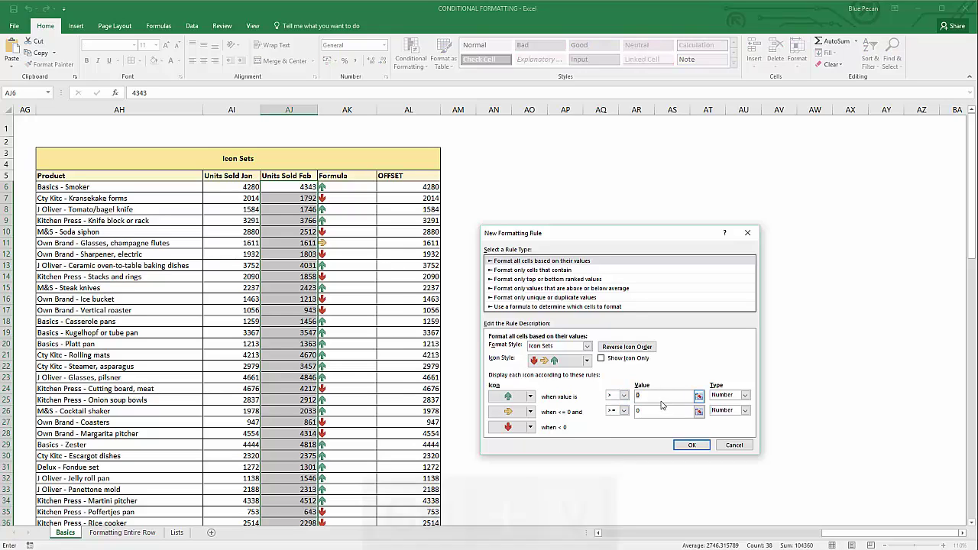
key("ctrl+v")
double_click(638, 411)
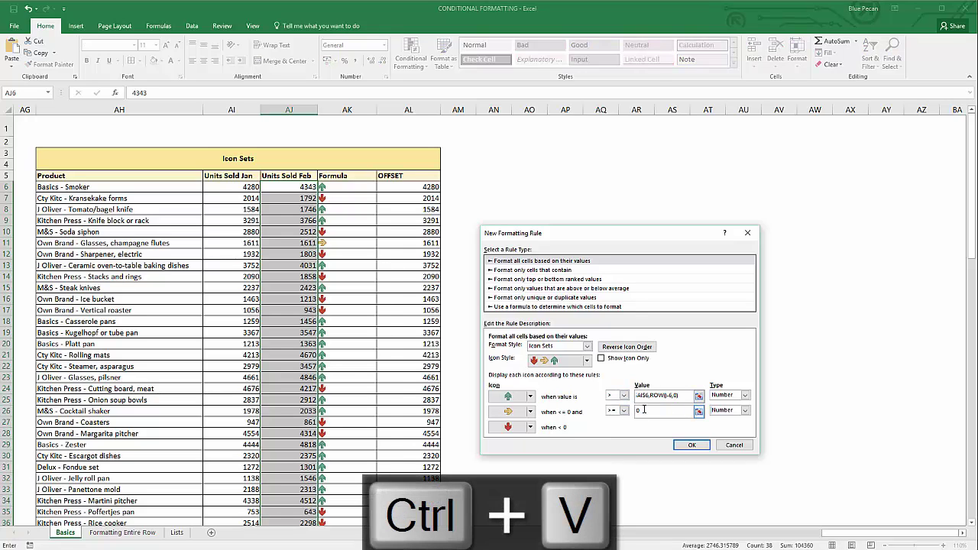
key("ctrl+v")
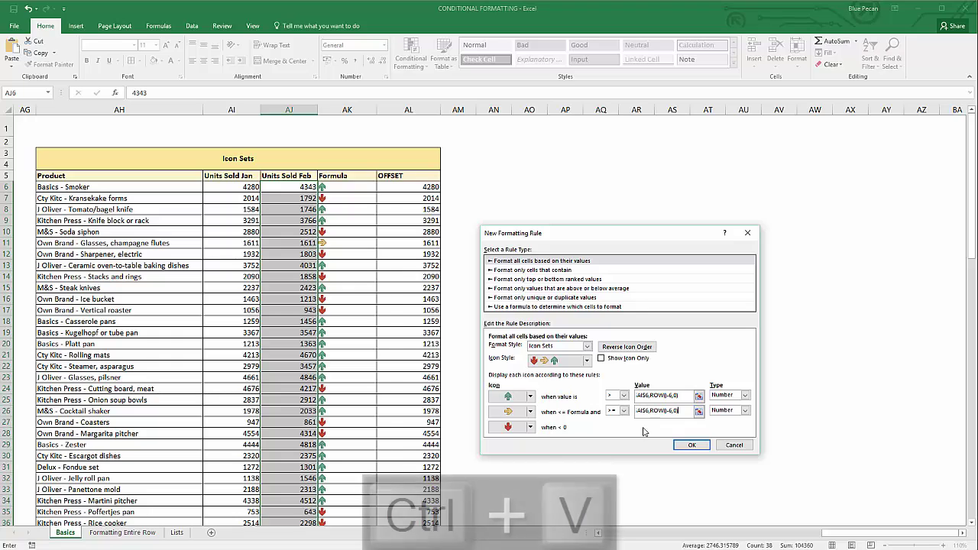
left_click(691, 445)
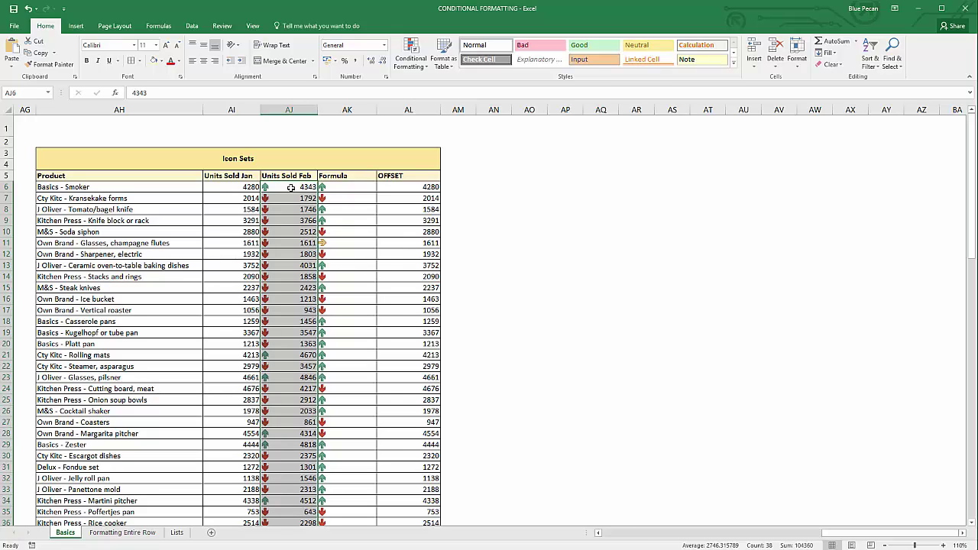
key("ctrl+z")
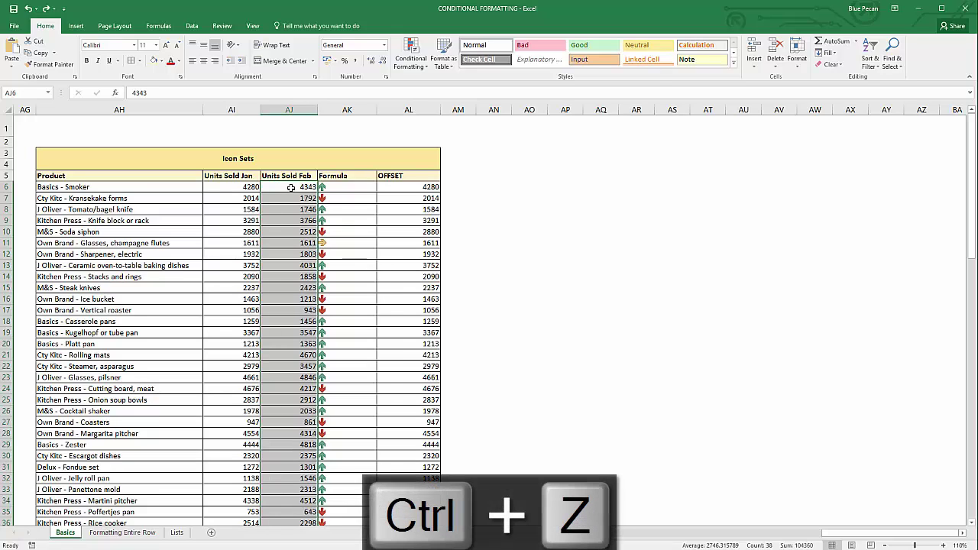
Check which conditional formatting rules are set on AJ6 alone
left_click(290, 187)
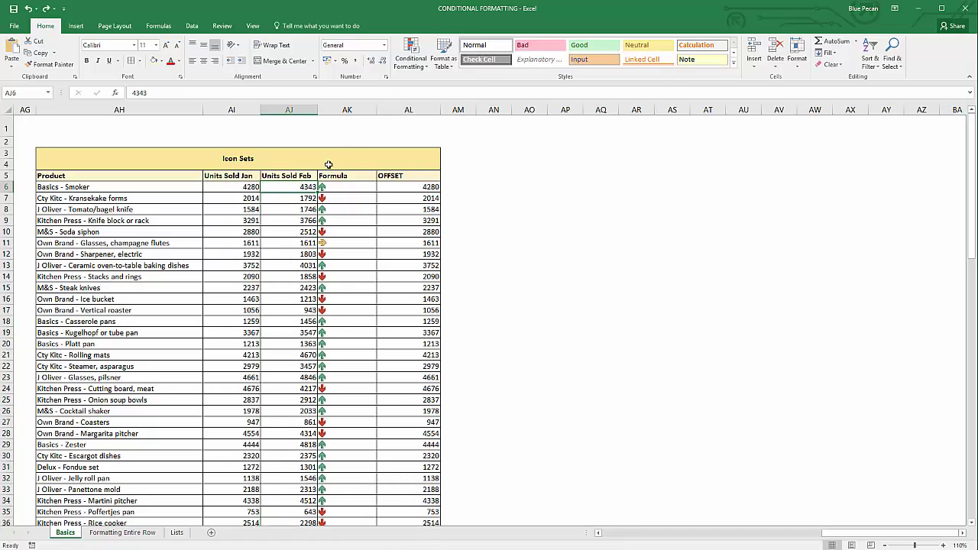
left_click(410, 55)
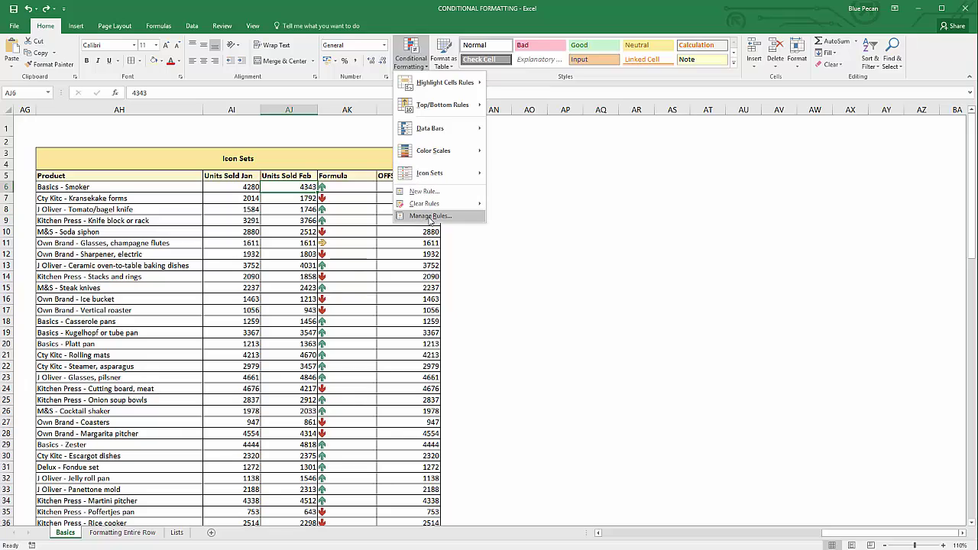
left_click(430, 217)
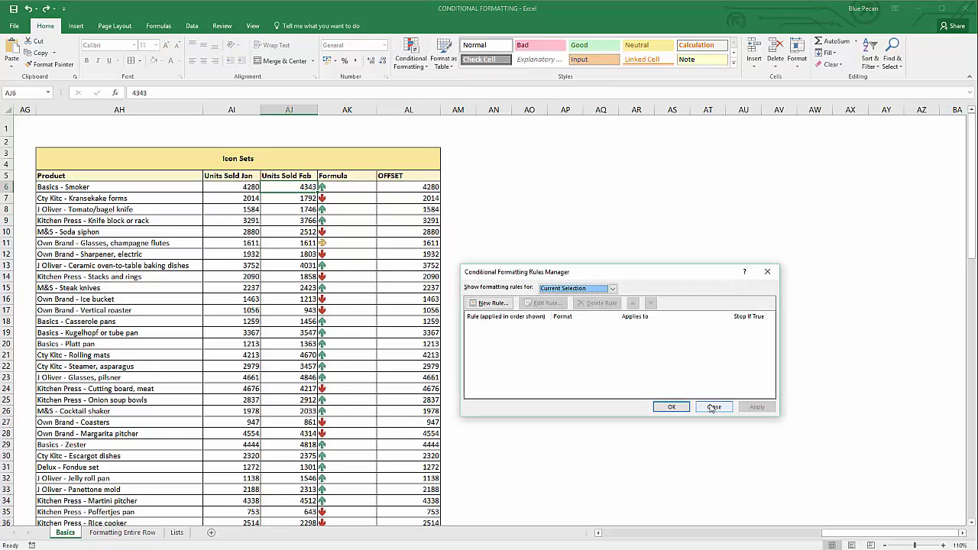
left_click(714, 408)
Start a custom icon set rule for AJ6 only, using the three coloured arrows style
left_click(411, 55)
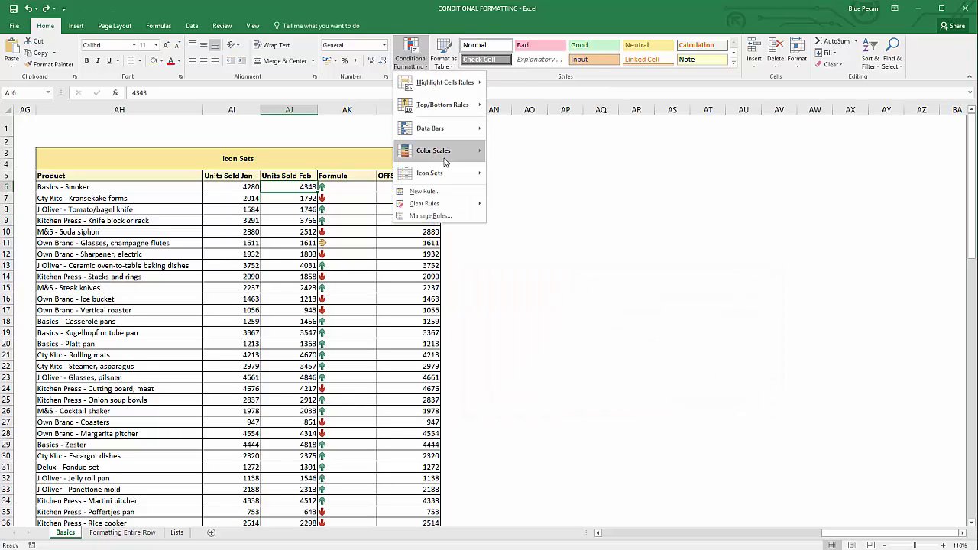
mouse_move(443, 172)
left_click(519, 379)
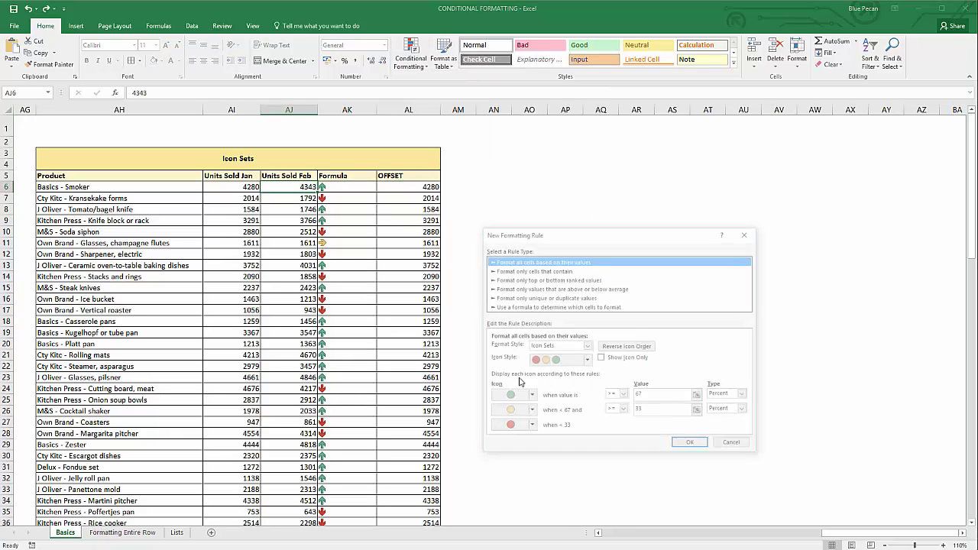
left_click(586, 361)
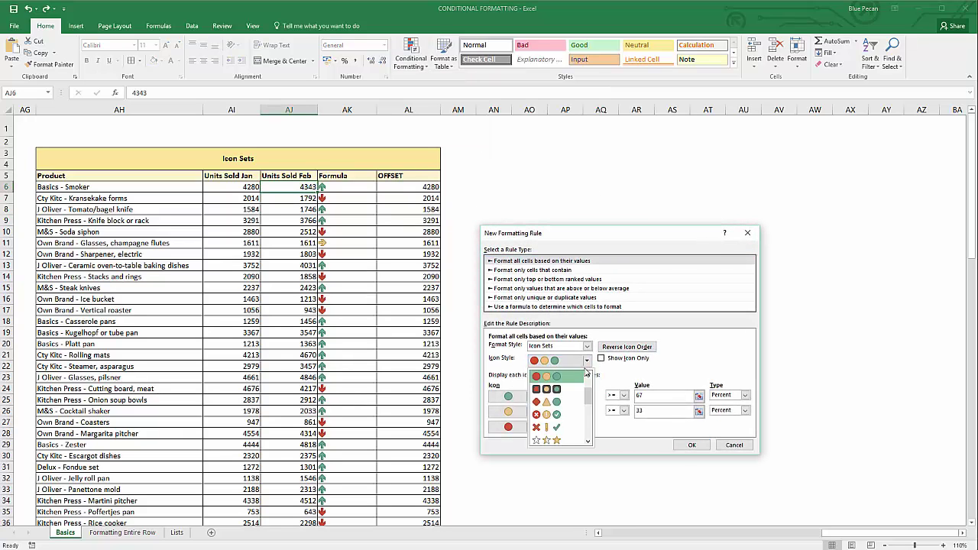
scroll(585, 375, "up", 1)
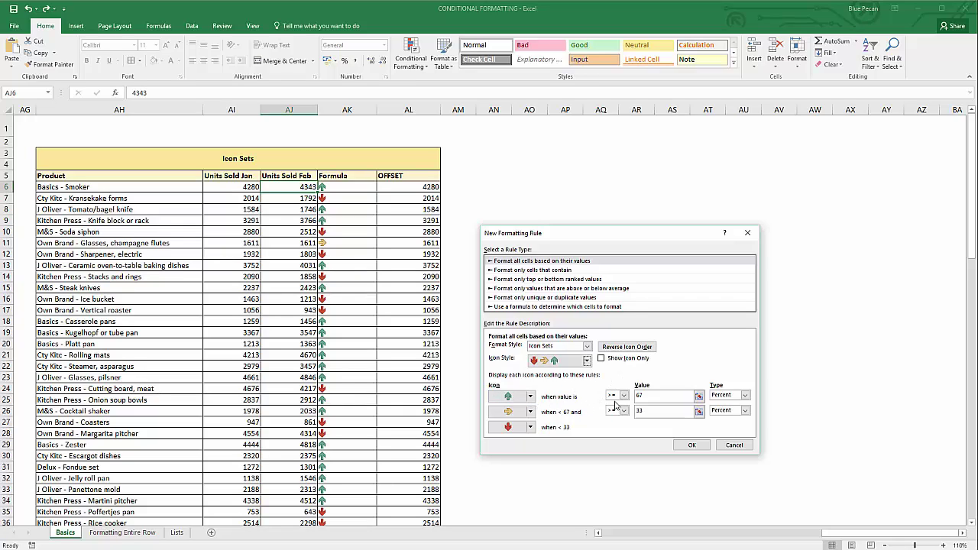
Set the type of both the green and yellow arrow thresholds to Number in the AJ6 rule
left_click(745, 395)
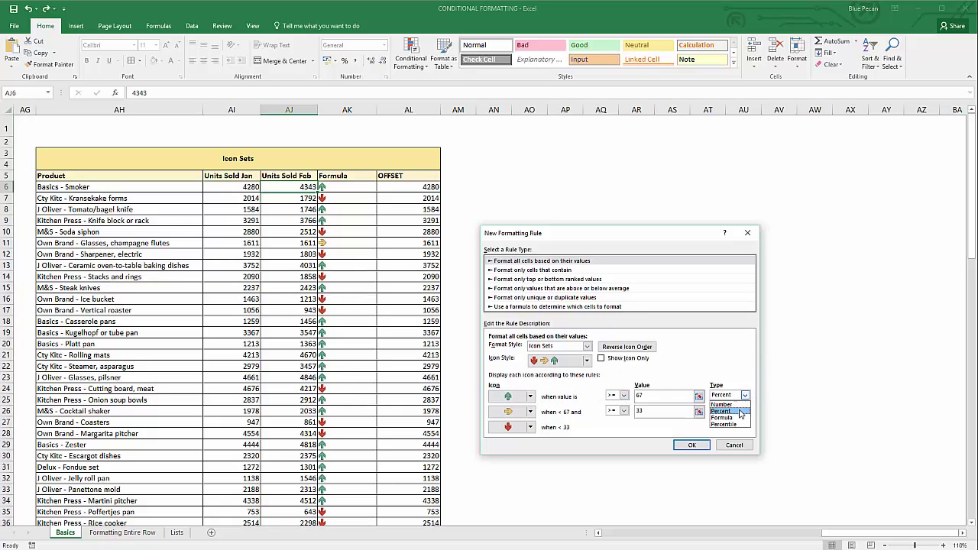
left_click(721, 404)
left_click(745, 410)
left_click(723, 420)
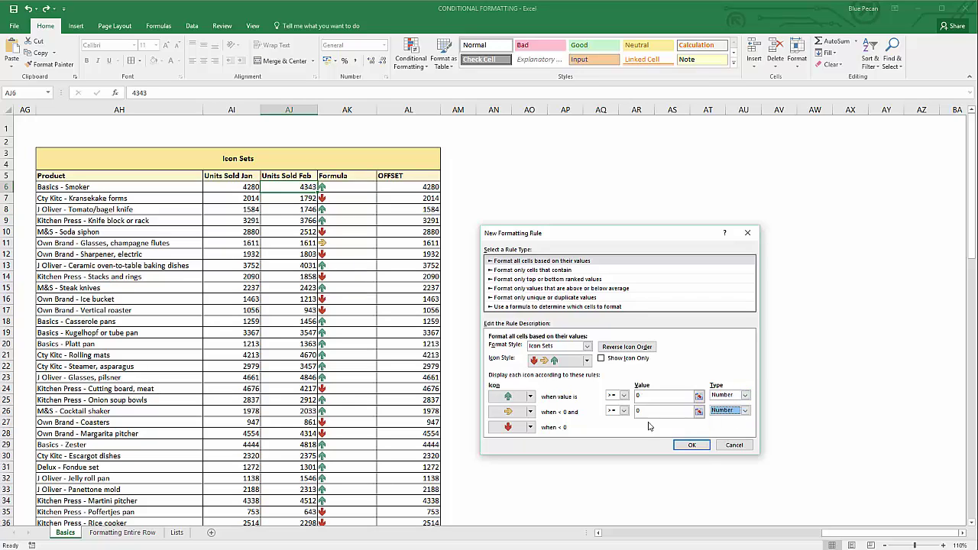
Set the green arrow's comparison to >, enter the copied OFFSET formula as both threshold values, and apply the rule to AJ6
left_click(623, 394)
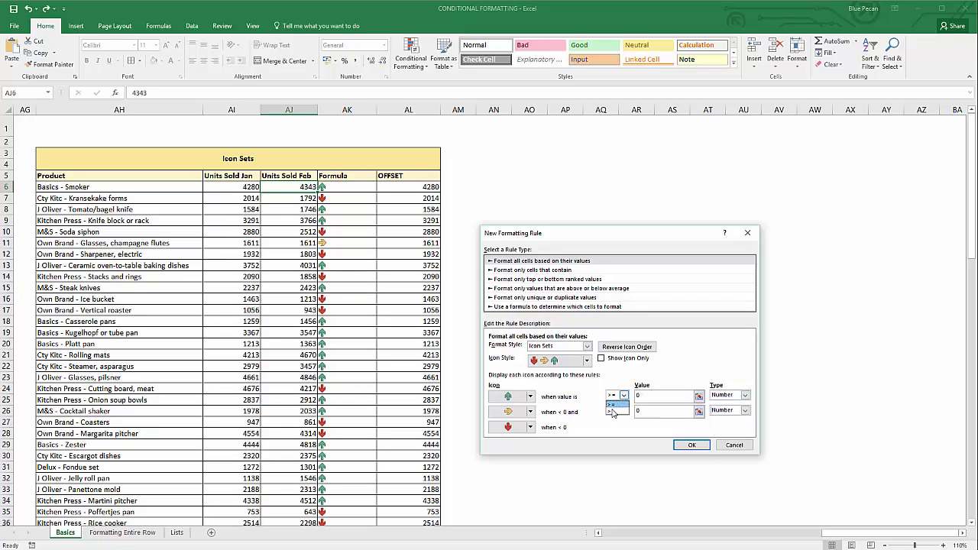
left_click(612, 411)
left_click(641, 395)
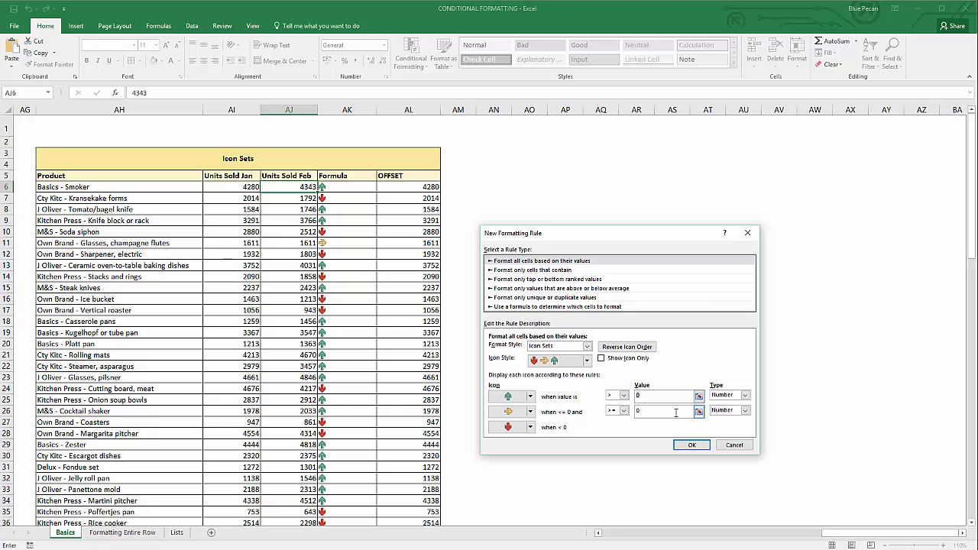
type("=OFFSET(AI$6,ROW()-6,0)")
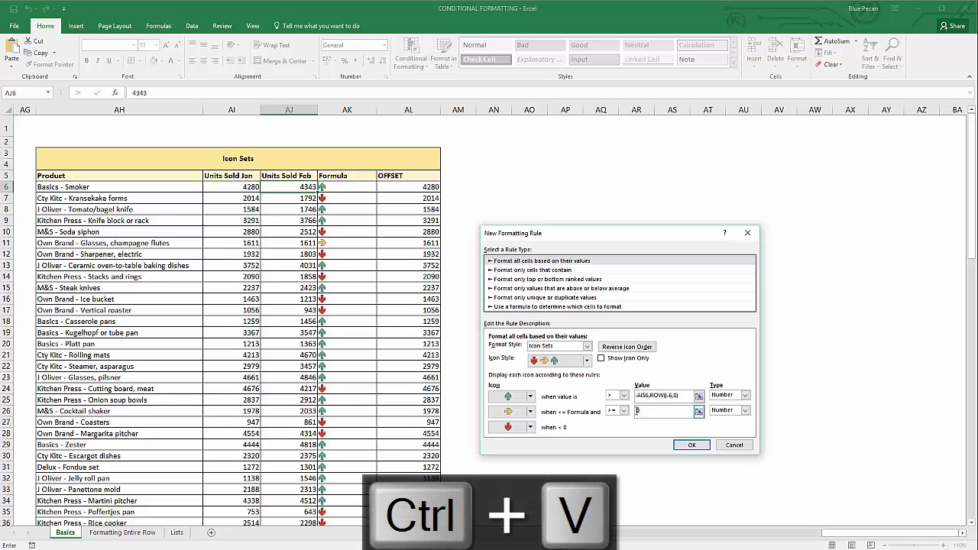
left_click(637, 411)
key("ctrl+v")
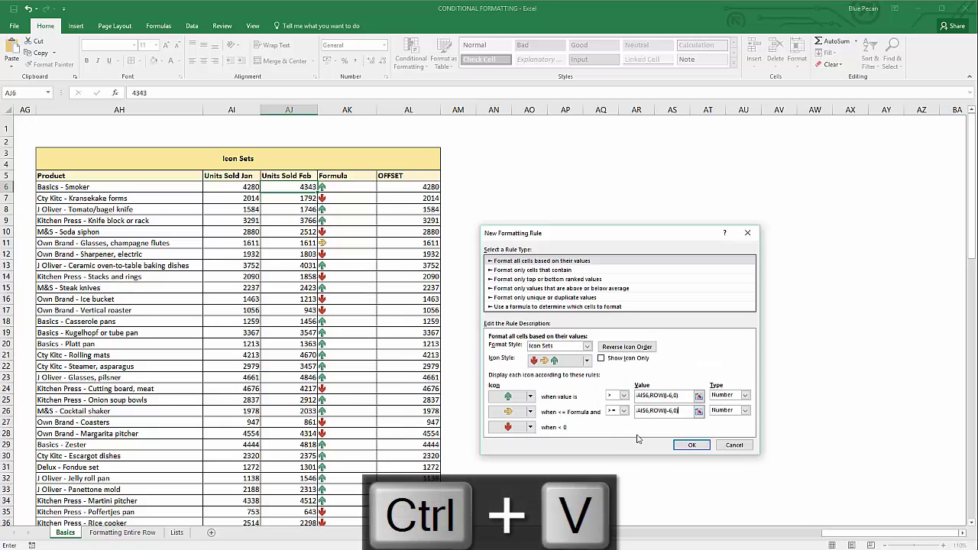
left_click(683, 444)
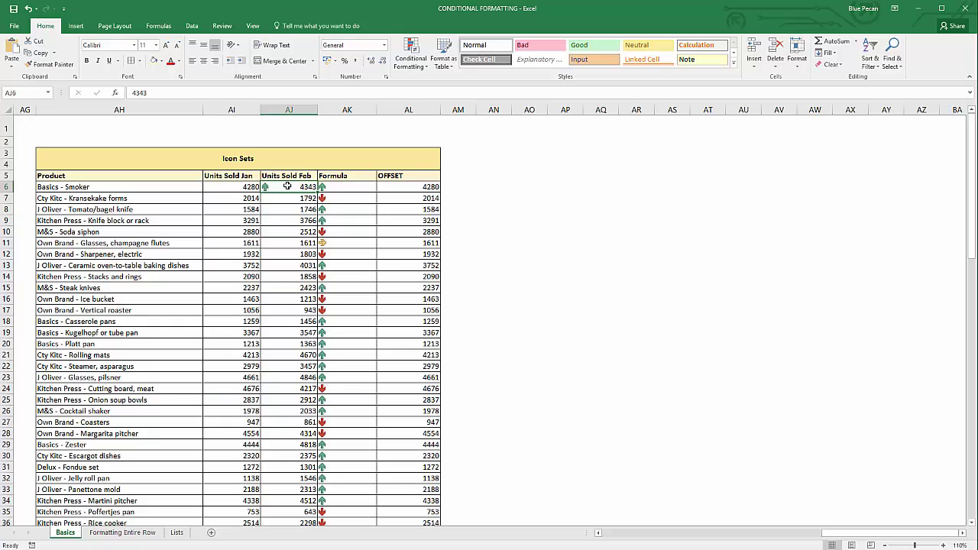
Try to copy AJ6's formatting onto all February figures from AJ7 down in one Format Painter pass, and undo it
left_click(47, 65)
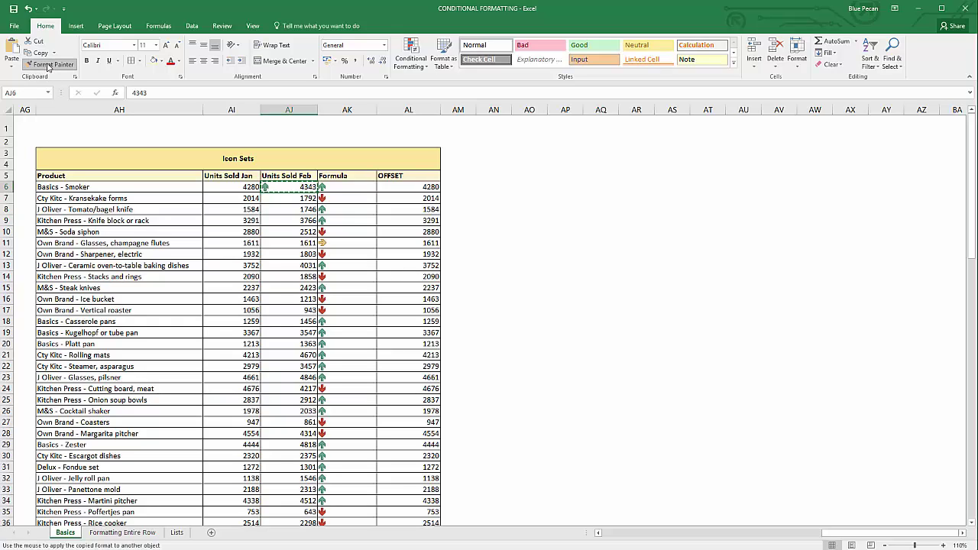
mouse_move(289, 198)
left_mouse_down()
mouse_move(288, 524)
mouse_move(306, 519)
left_mouse_up()
scroll(346, 413, "up", 2)
scroll(346, 412, "up", 1)
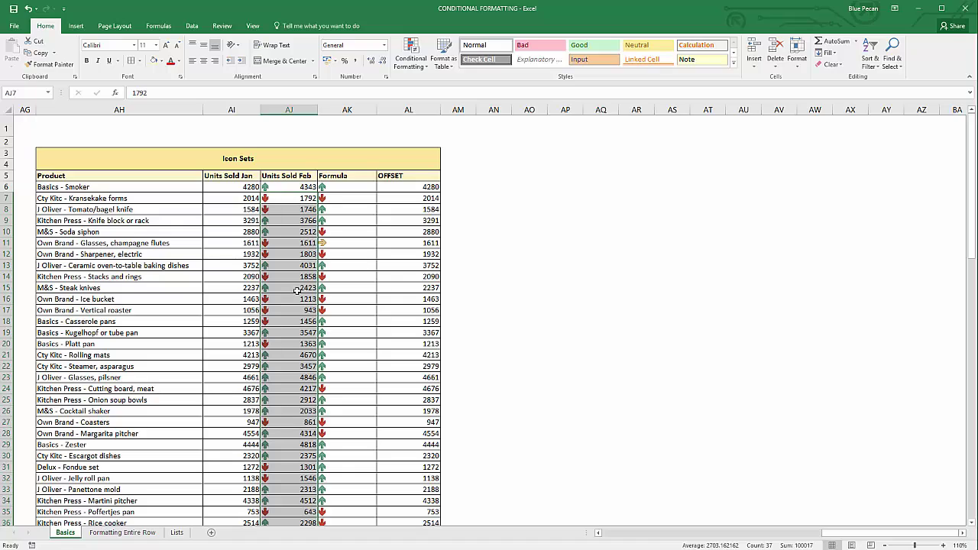
key("ctrl+z")
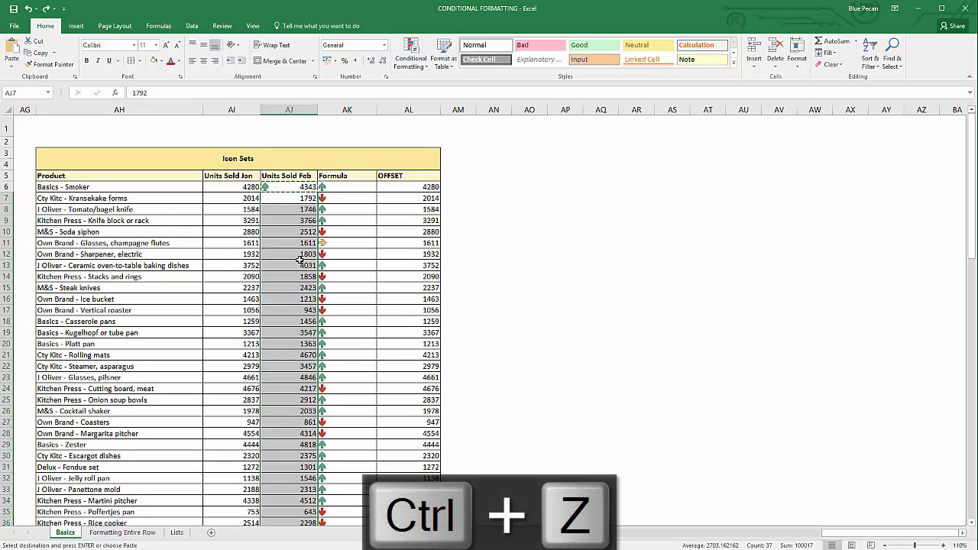
Copy AJ6's formatting to each February sales cell from AJ7 to AJ43 one cell at a time, keeping Format Painter active until the last
left_click(284, 188)
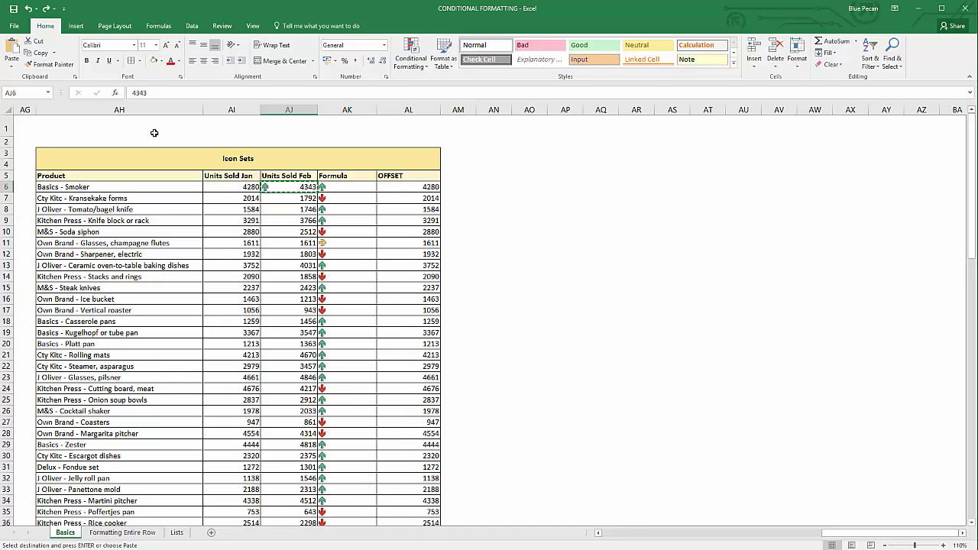
key("Escape")
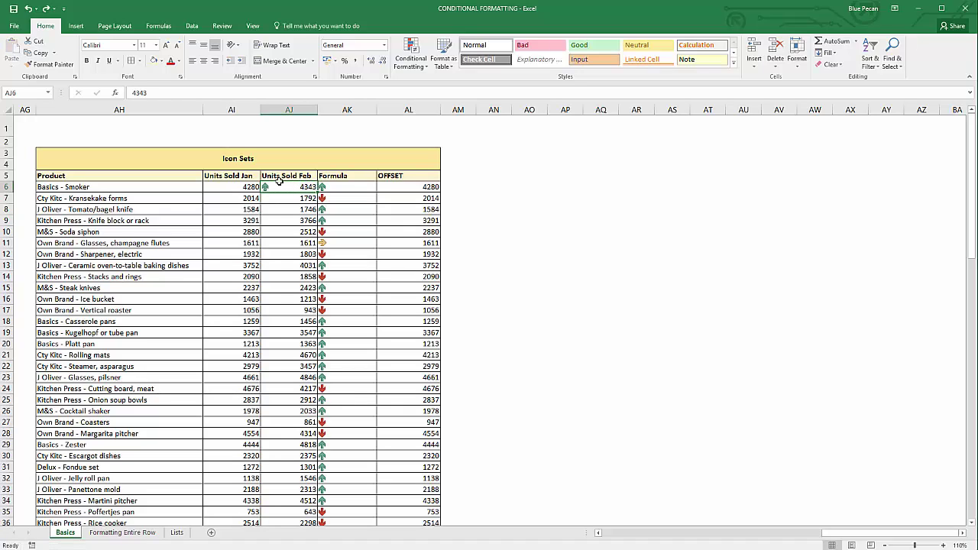
double_click(52, 65)
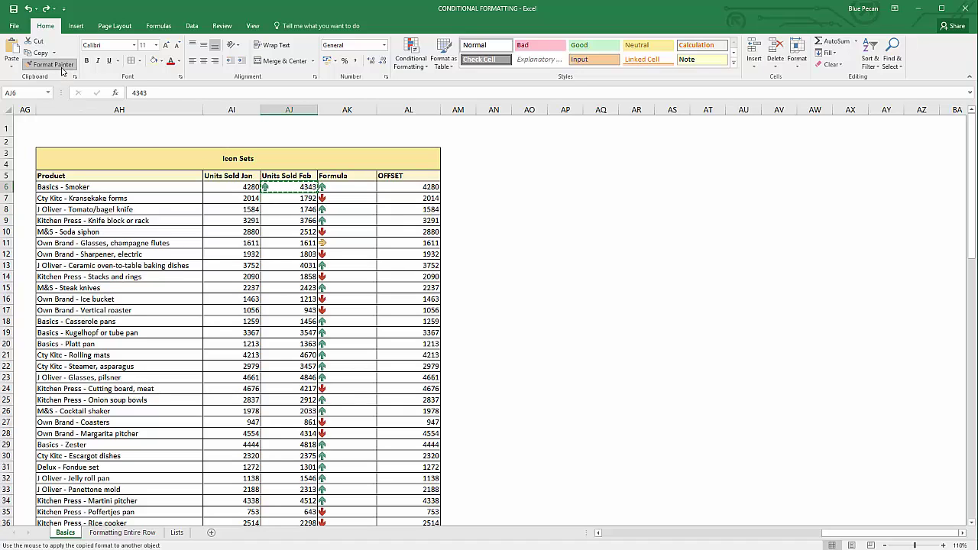
left_click(300, 200)
left_click(295, 209)
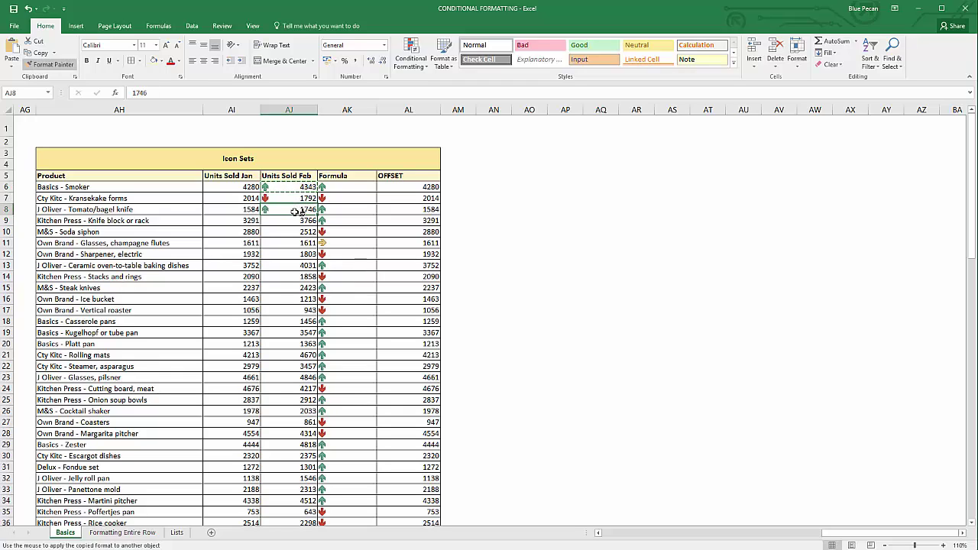
left_click(297, 220)
left_click(296, 231)
left_click(298, 242)
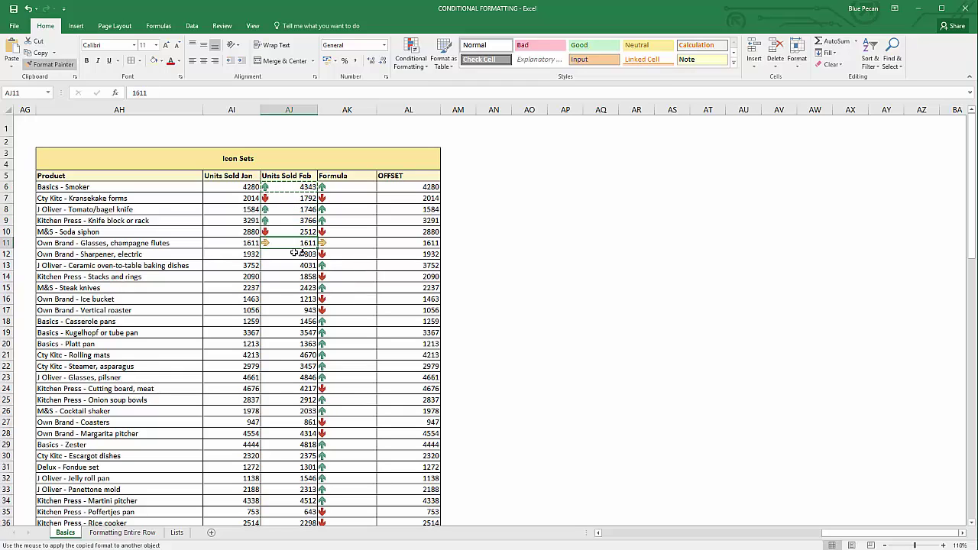
left_click(296, 253)
left_click(295, 265)
left_click(293, 277)
left_click(293, 287)
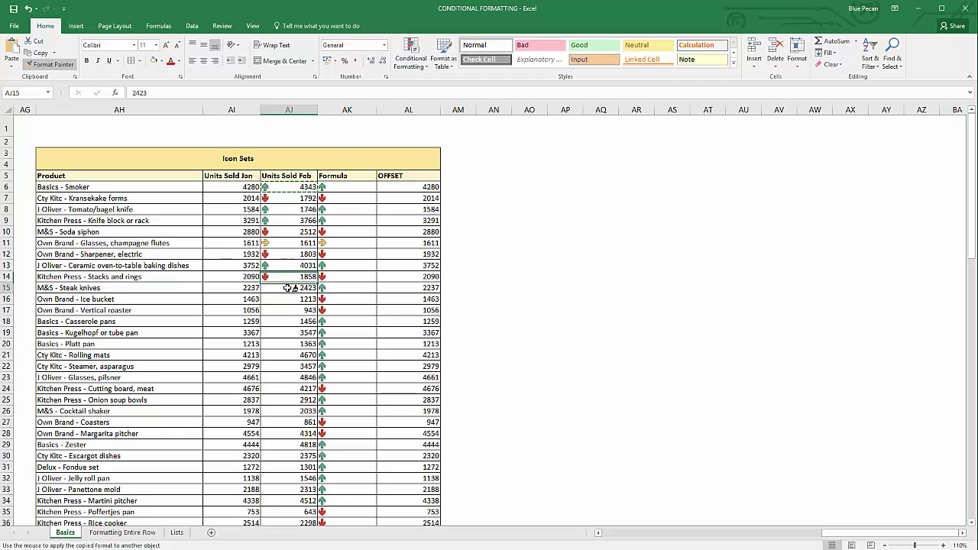
left_click(293, 299)
left_click(291, 310)
left_click(288, 321)
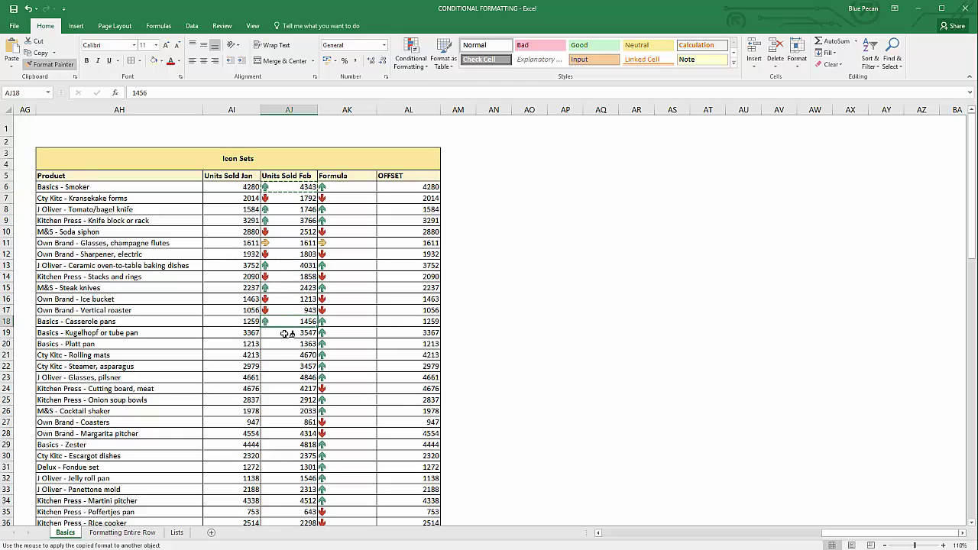
left_click(287, 332)
left_click(285, 344)
left_click(284, 354)
left_click(283, 367)
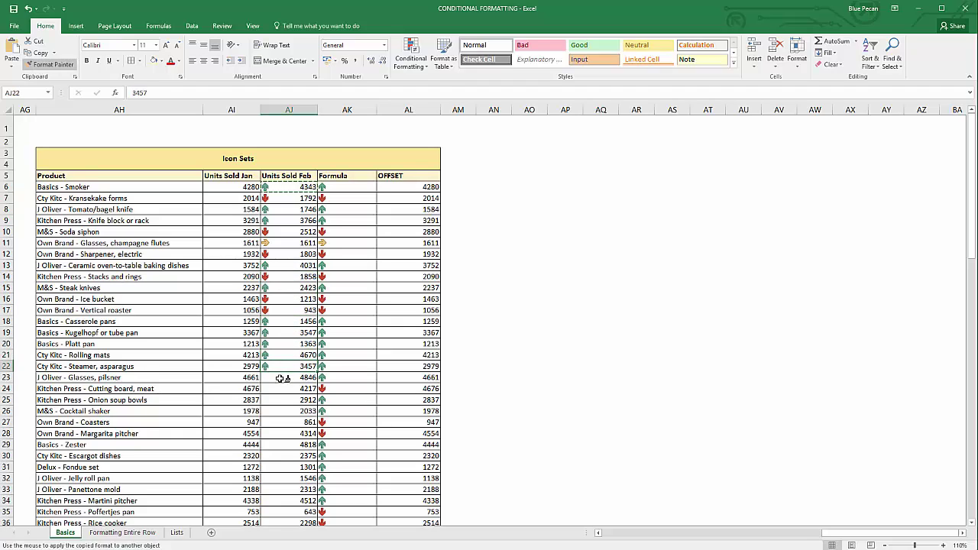
left_click(282, 378)
left_click(283, 388)
left_click(284, 399)
left_click(283, 411)
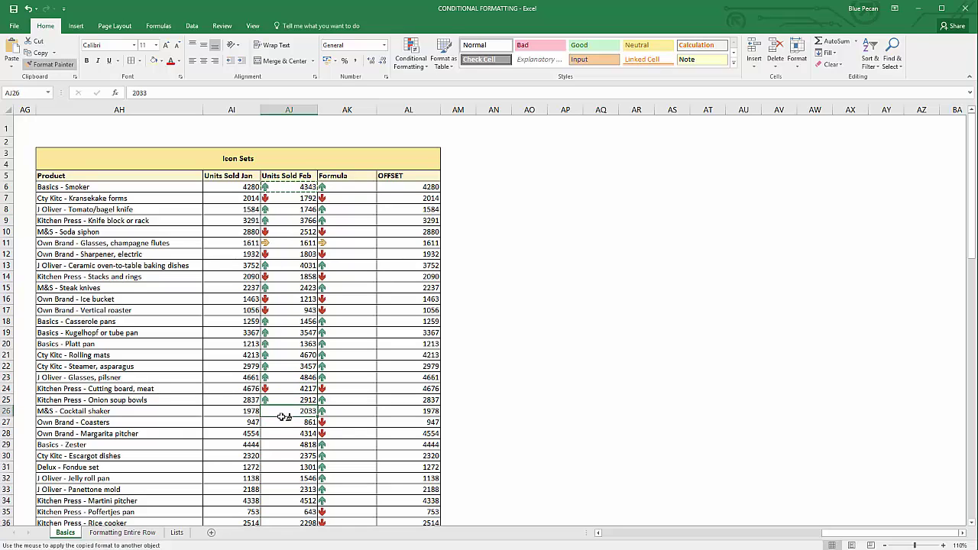
left_click(283, 423)
left_click(284, 433)
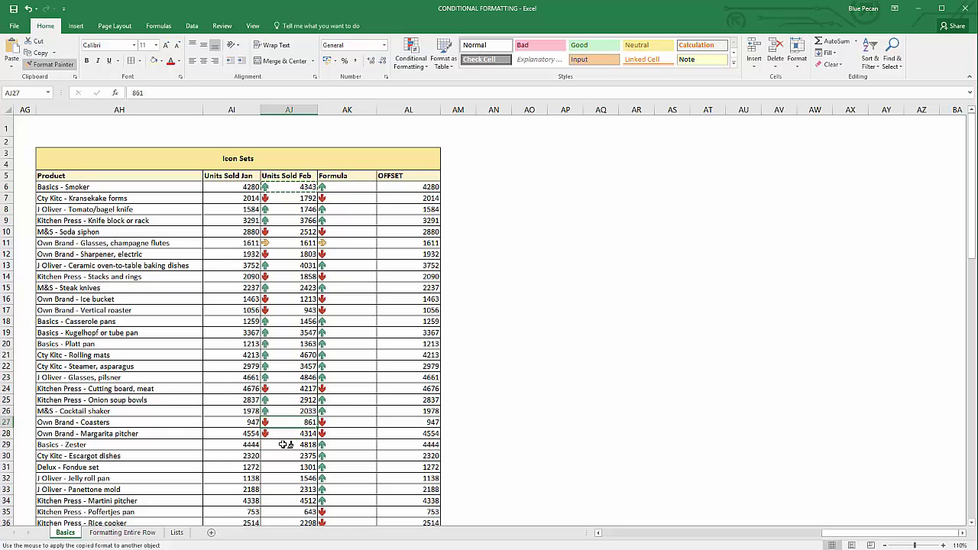
left_click(283, 444)
left_click(283, 456)
scroll(299, 427, "down", 1)
left_click(299, 427)
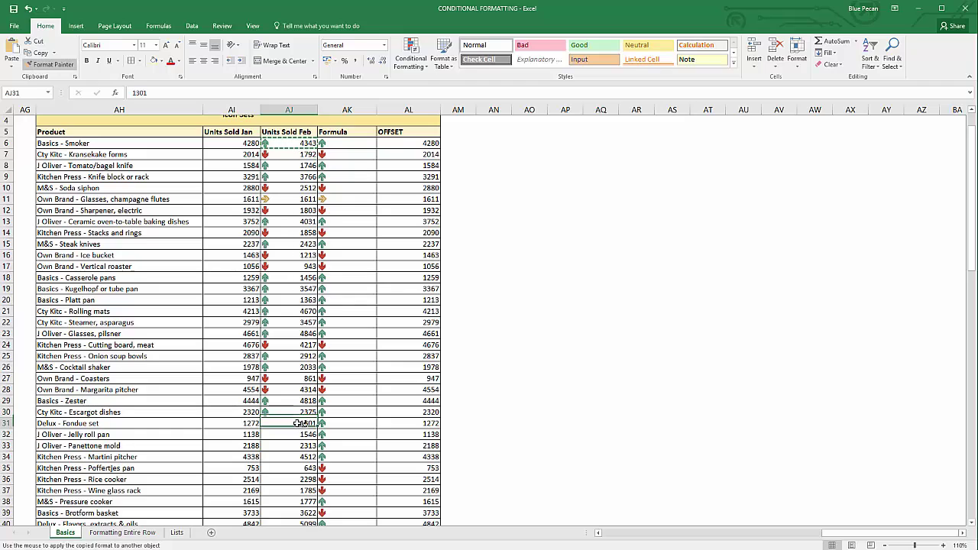
left_click(298, 435)
scroll(291, 402, "down", 2)
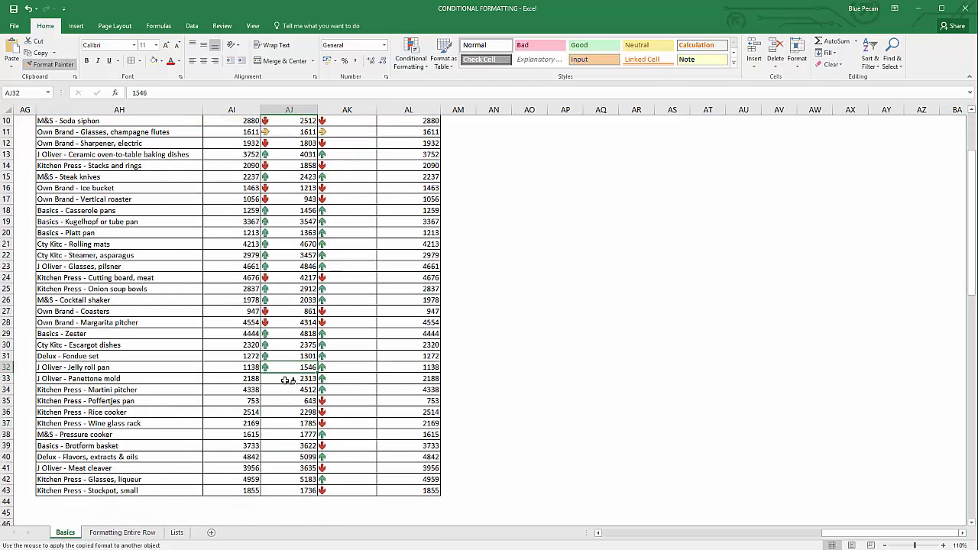
left_click(291, 379)
left_click(288, 390)
left_click(281, 400)
left_click(277, 412)
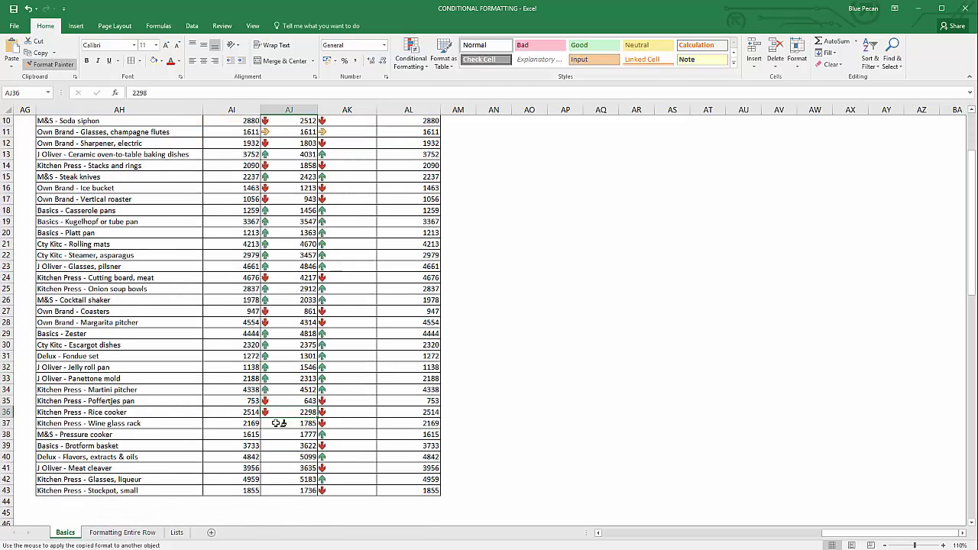
left_click(278, 424)
left_click(279, 435)
left_click(280, 445)
left_click(281, 456)
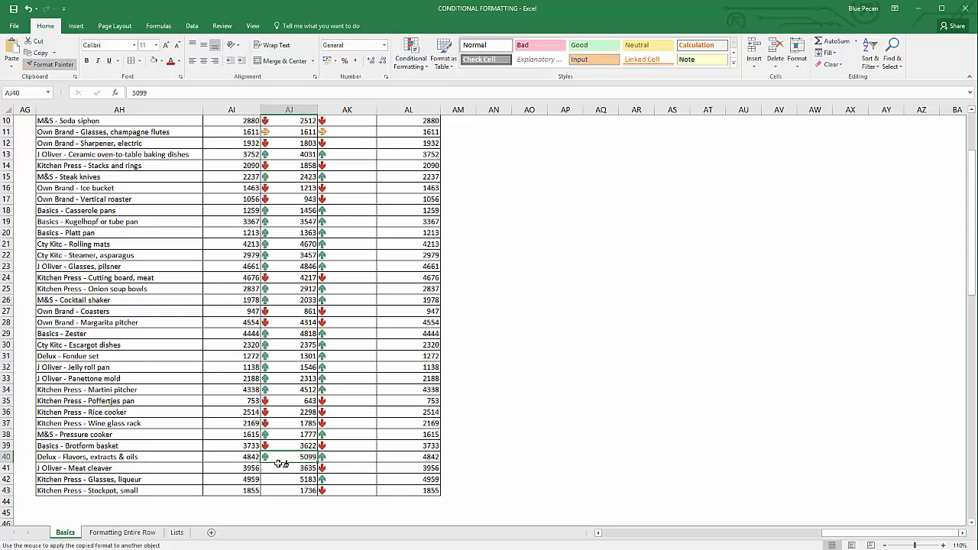
left_click(280, 468)
left_click(280, 479)
left_click(282, 490)
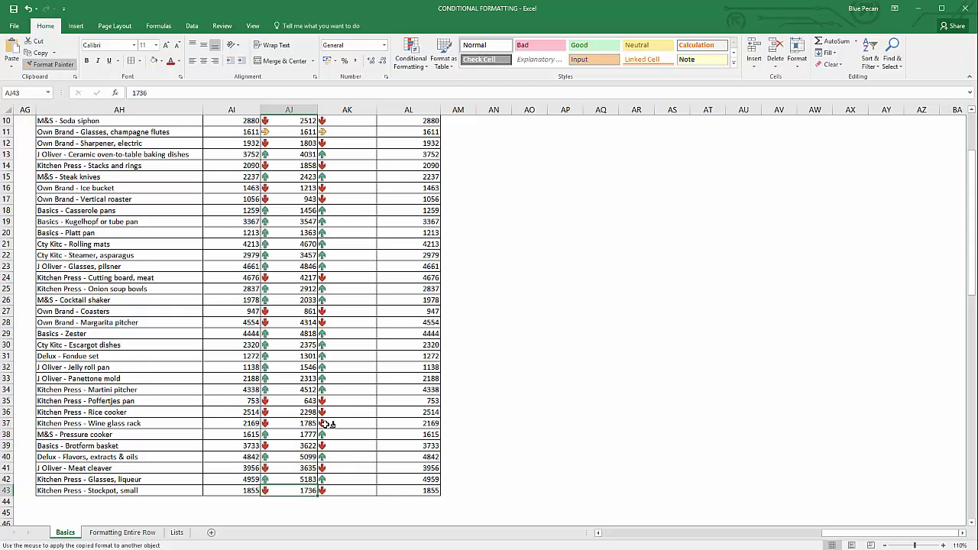
left_click(55, 68)
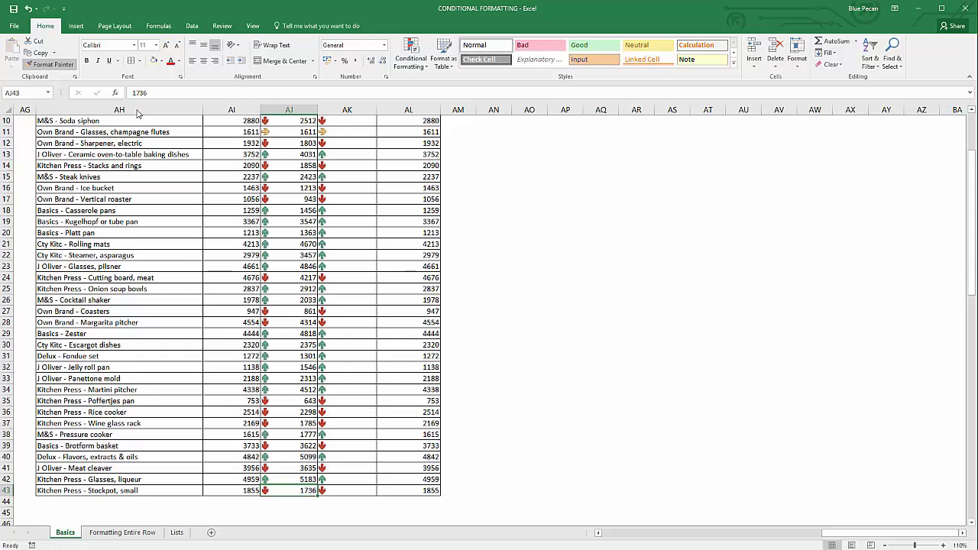
scroll(340, 223, "up", 3)
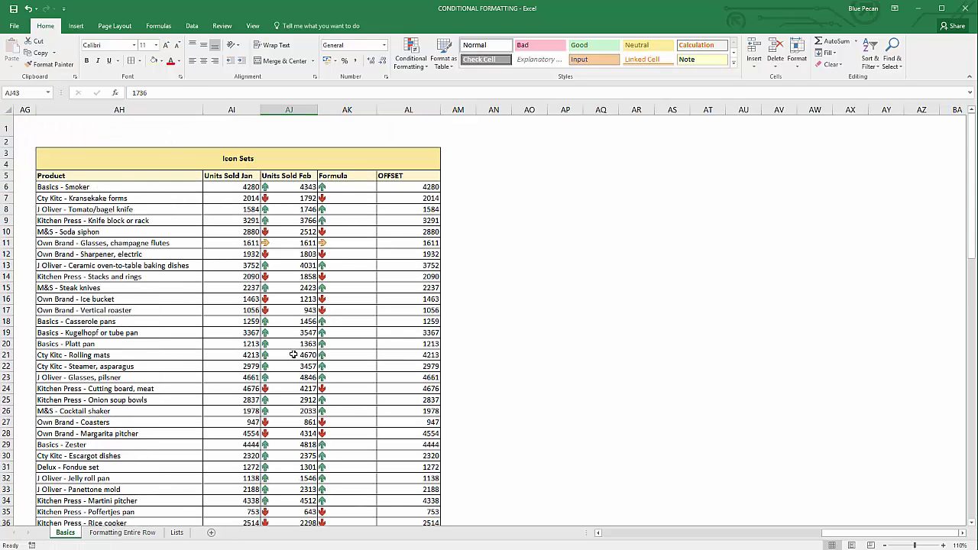
scroll(293, 354, "down", 3)
scroll(292, 353, "up", 3)
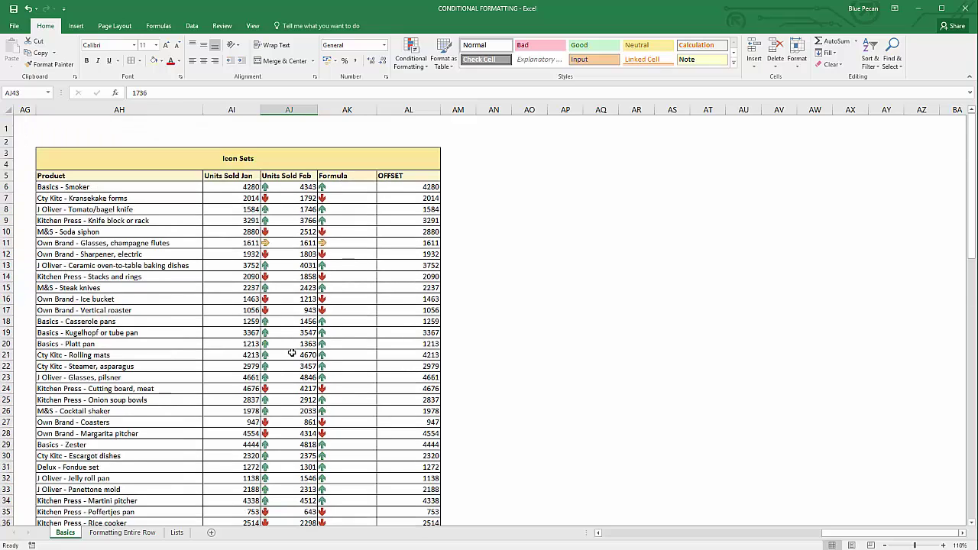